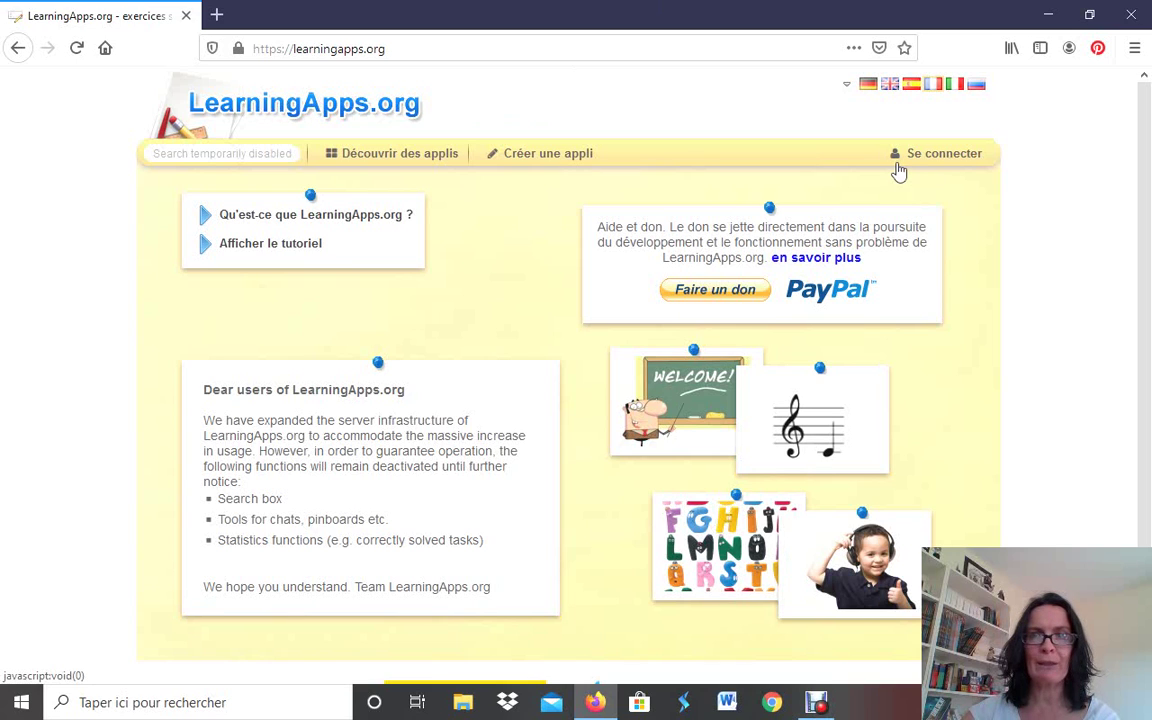
# Log in to LearningApps with the class account, filling in its saved username and password
pyautogui.click(952, 160)
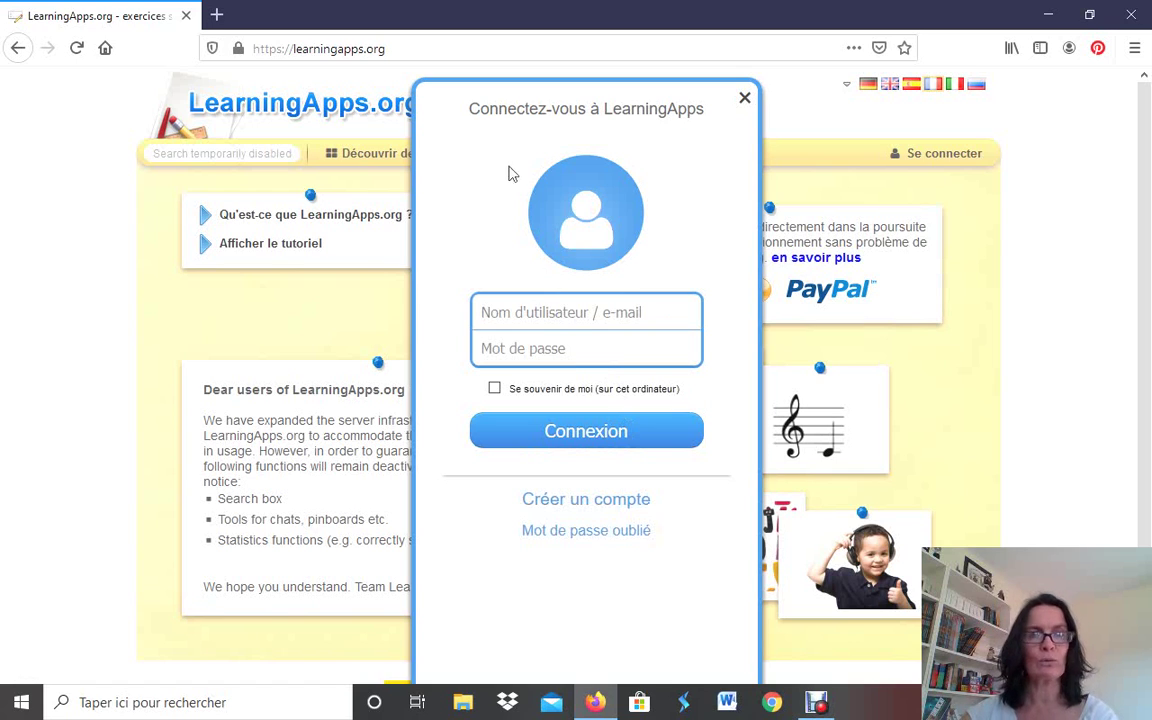
pyautogui.click(538, 304)
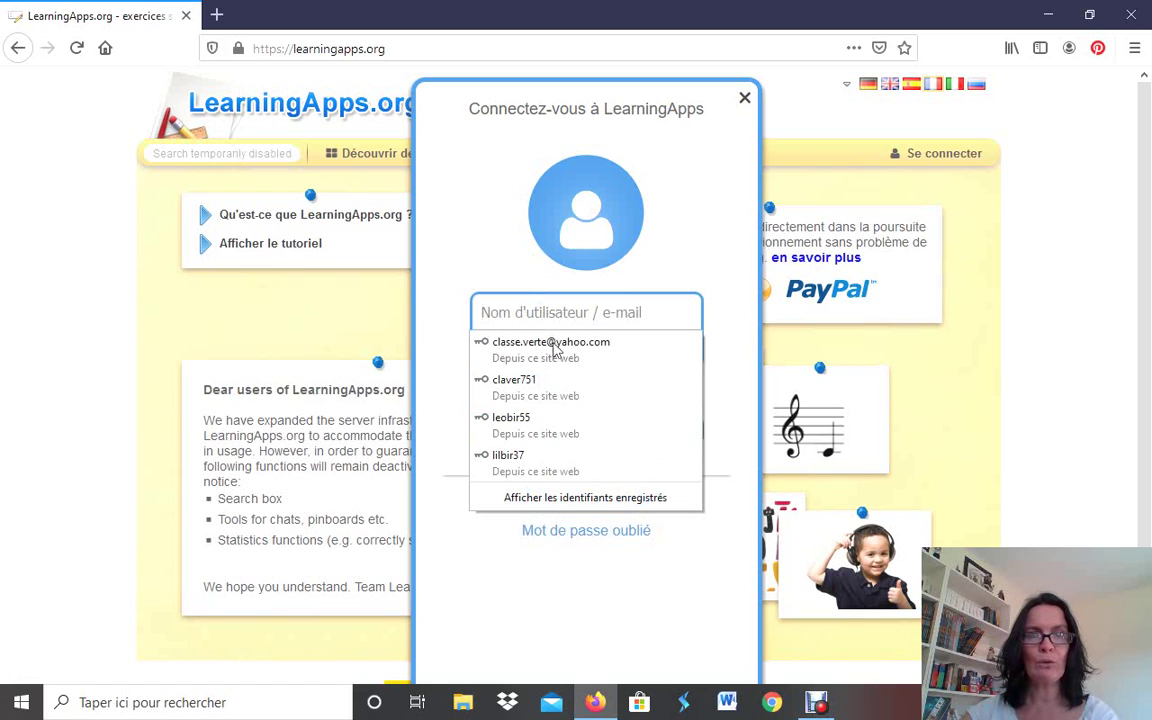
pyautogui.click(549, 380)
pyautogui.click(551, 352)
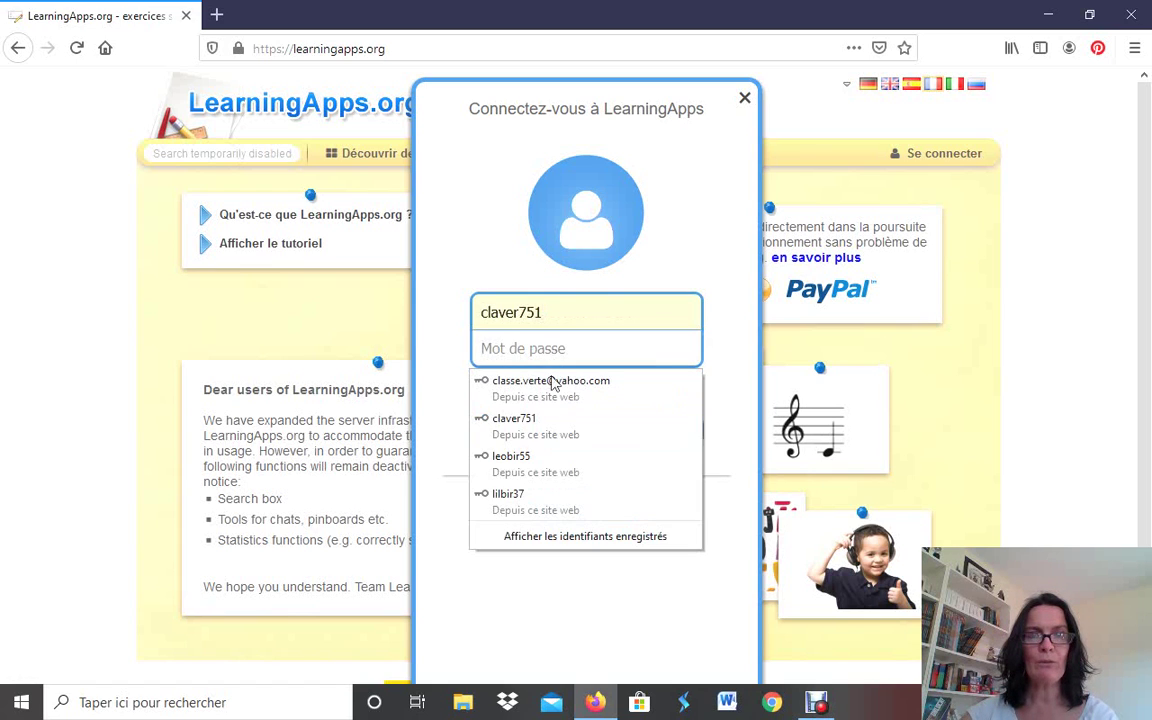
pyautogui.click(553, 420)
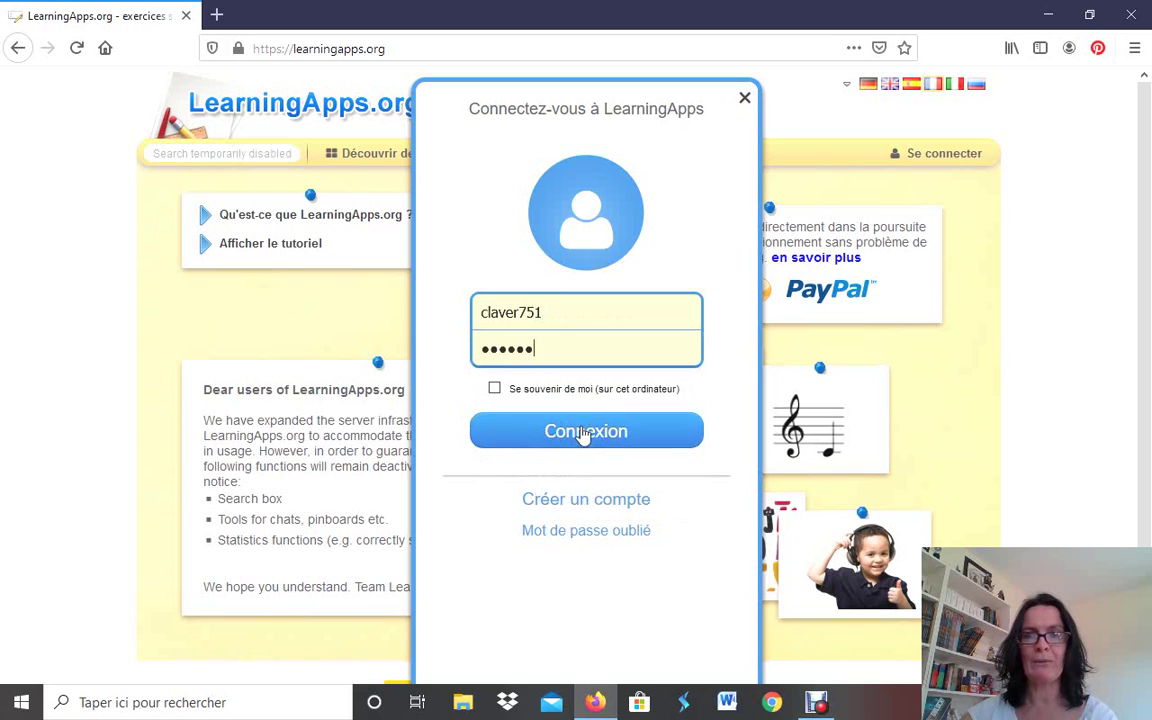
pyautogui.click(588, 436)
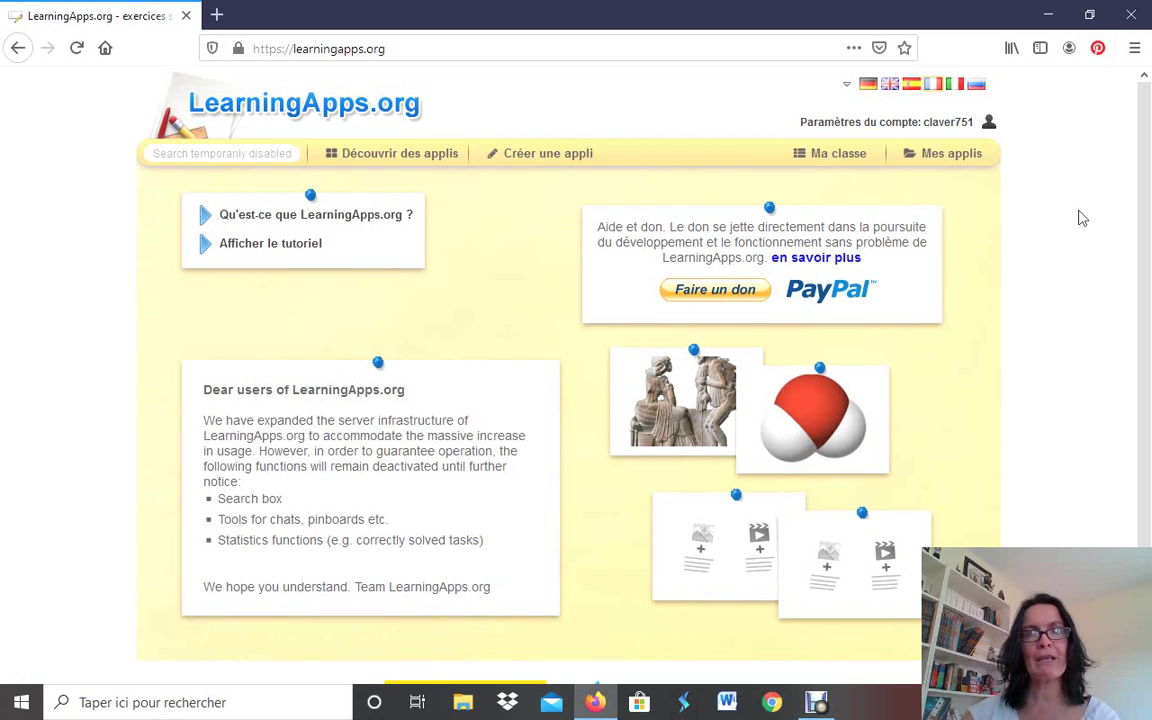
# Examine the current, new and repeated password fields in the account's password-change form, and cancel without changing anything
pyautogui.click(989, 128)
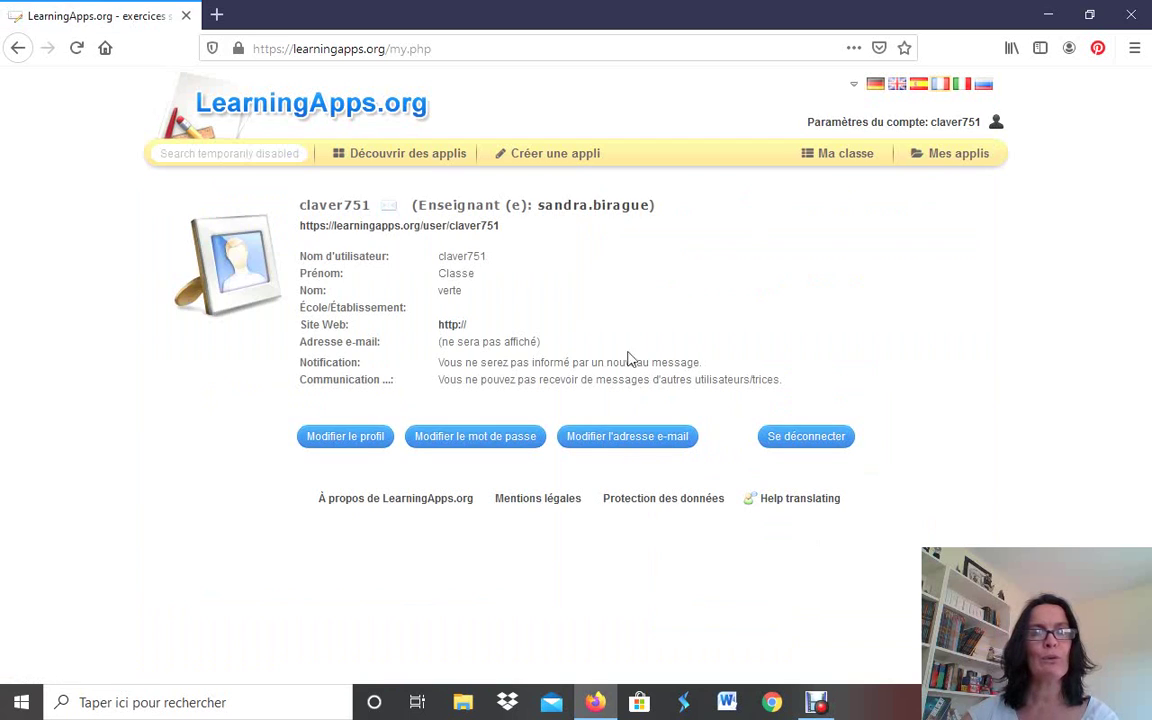
pyautogui.click(488, 452)
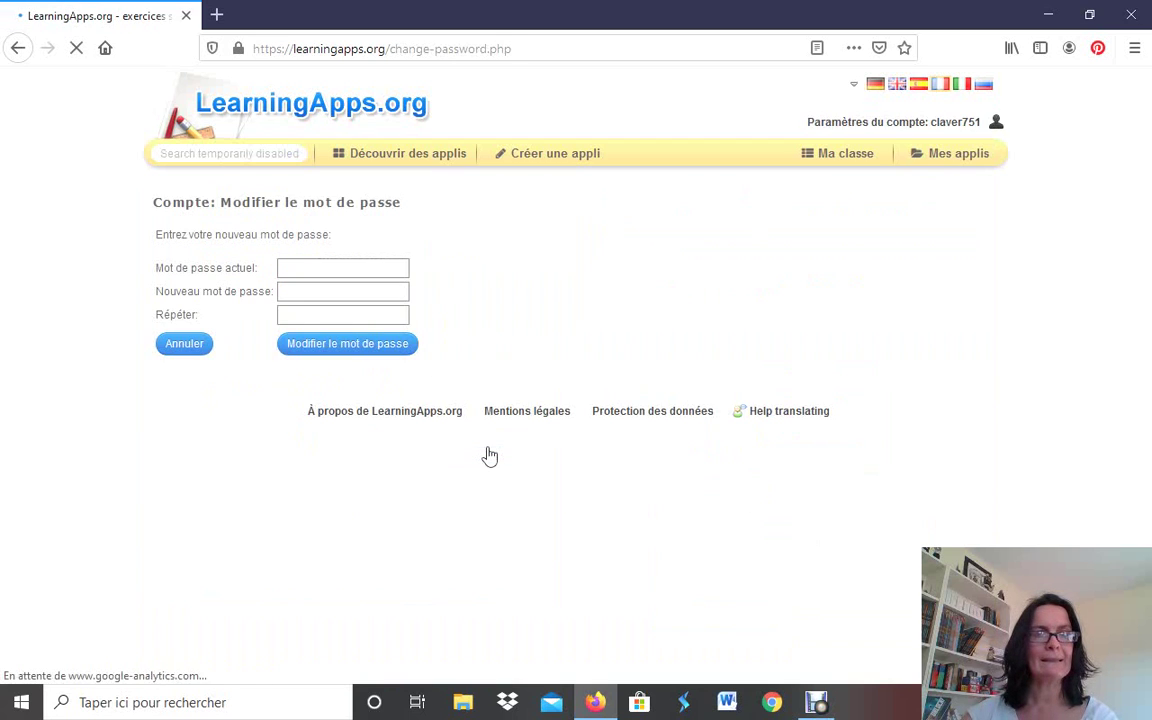
pyautogui.click(348, 268)
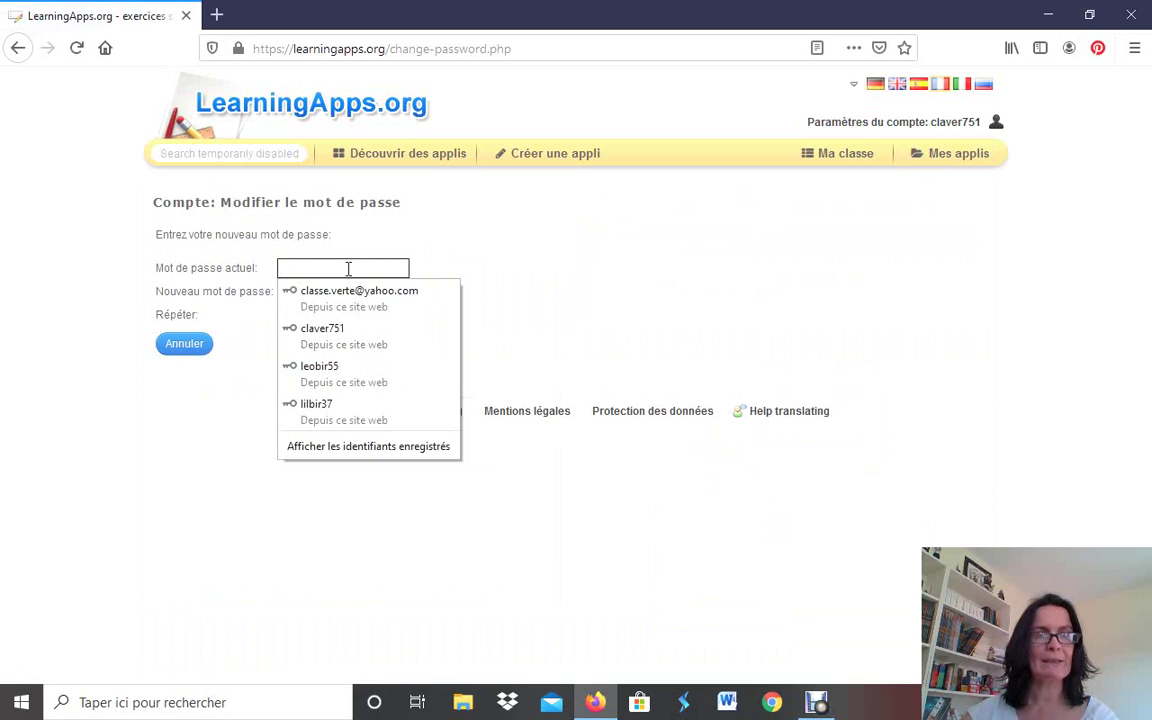
pyautogui.click(348, 268)
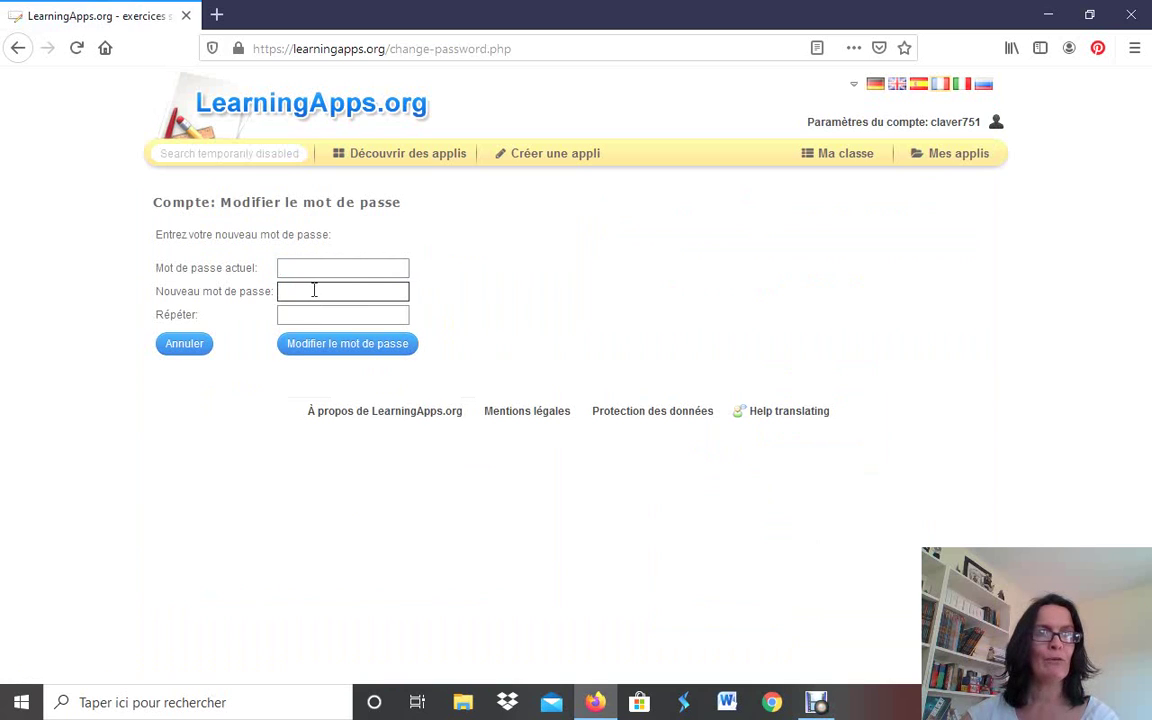
pyautogui.click(314, 290)
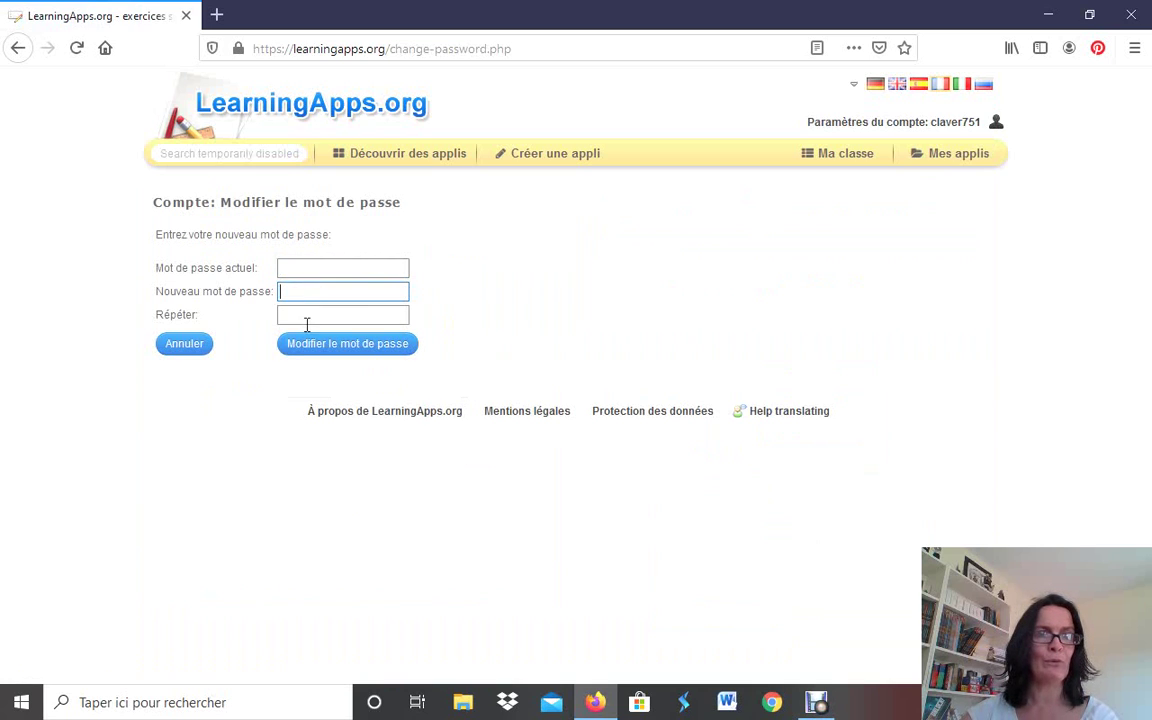
pyautogui.click(307, 314)
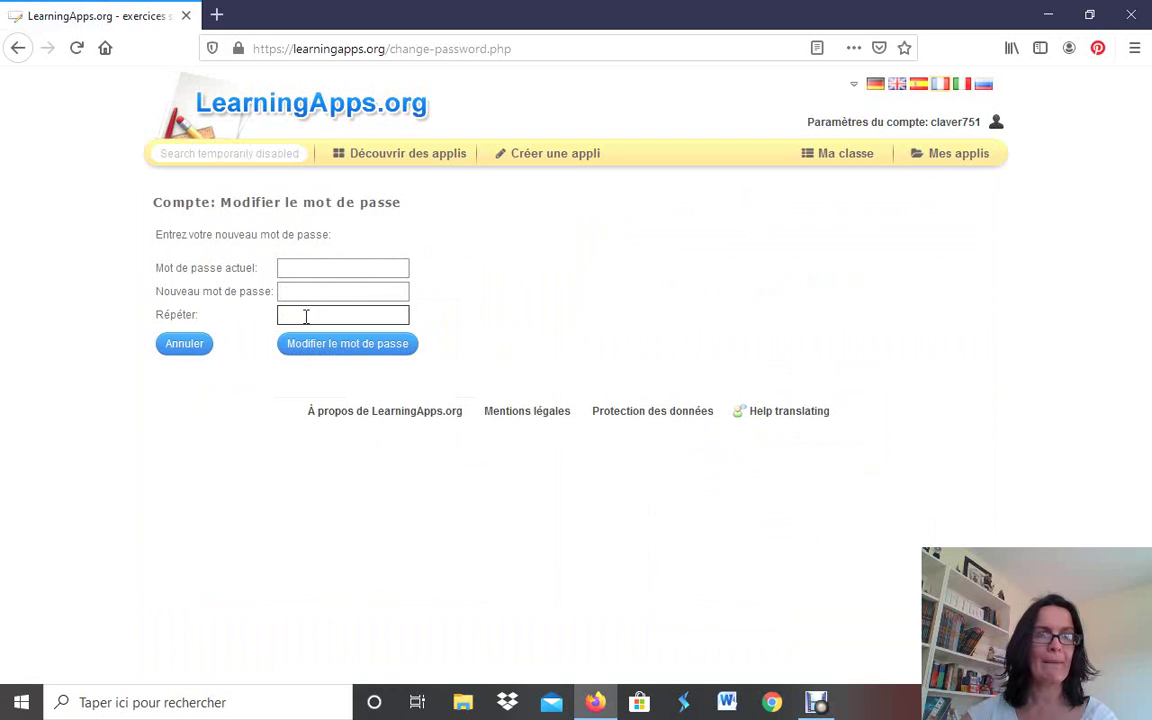
pyautogui.click(238, 325)
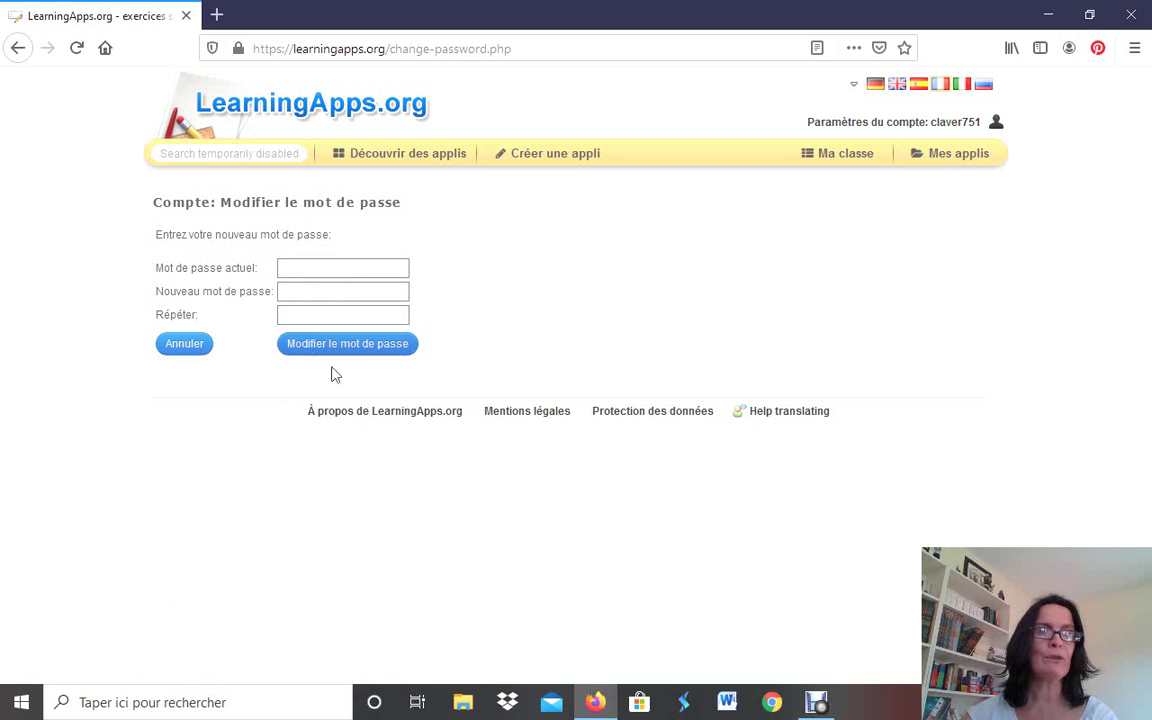
pyautogui.click(182, 345)
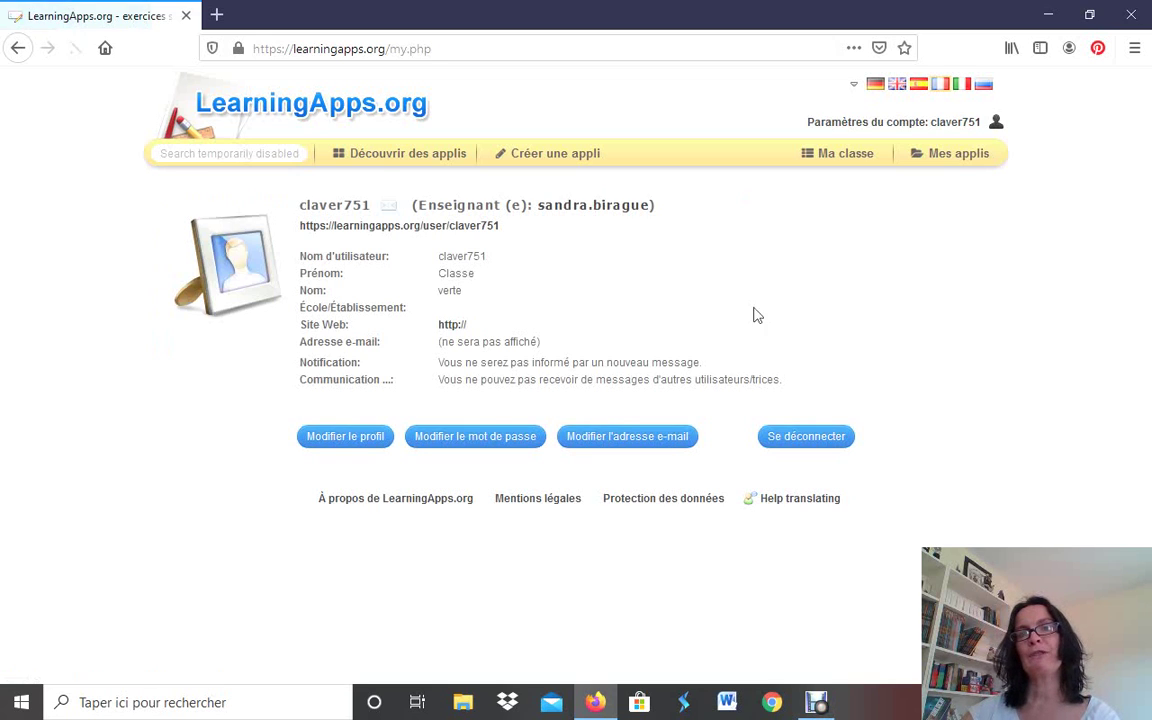
# Open the class page and look through the exercises assigned to the class
pyautogui.click(846, 160)
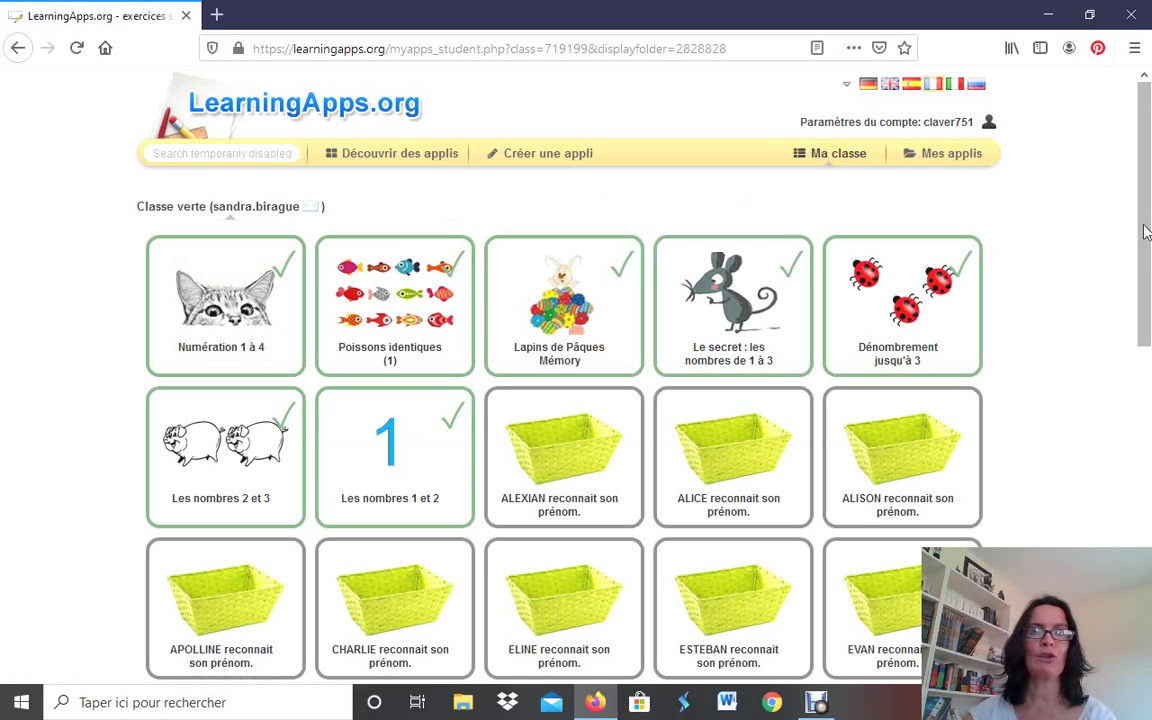
pyautogui.moveTo(1142, 242); pyautogui.dragTo(1141, 203)
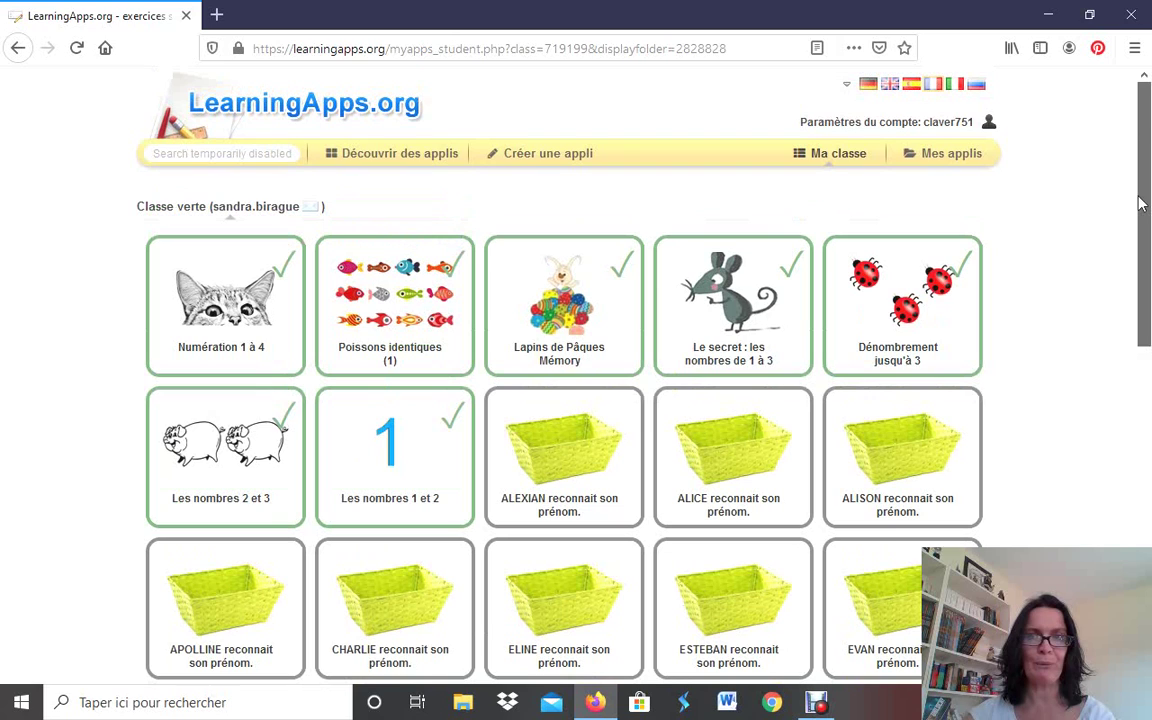
pyautogui.moveTo(1140, 225); pyautogui.dragTo(1135, 382)
pyautogui.scroll(5, 1131, 296)
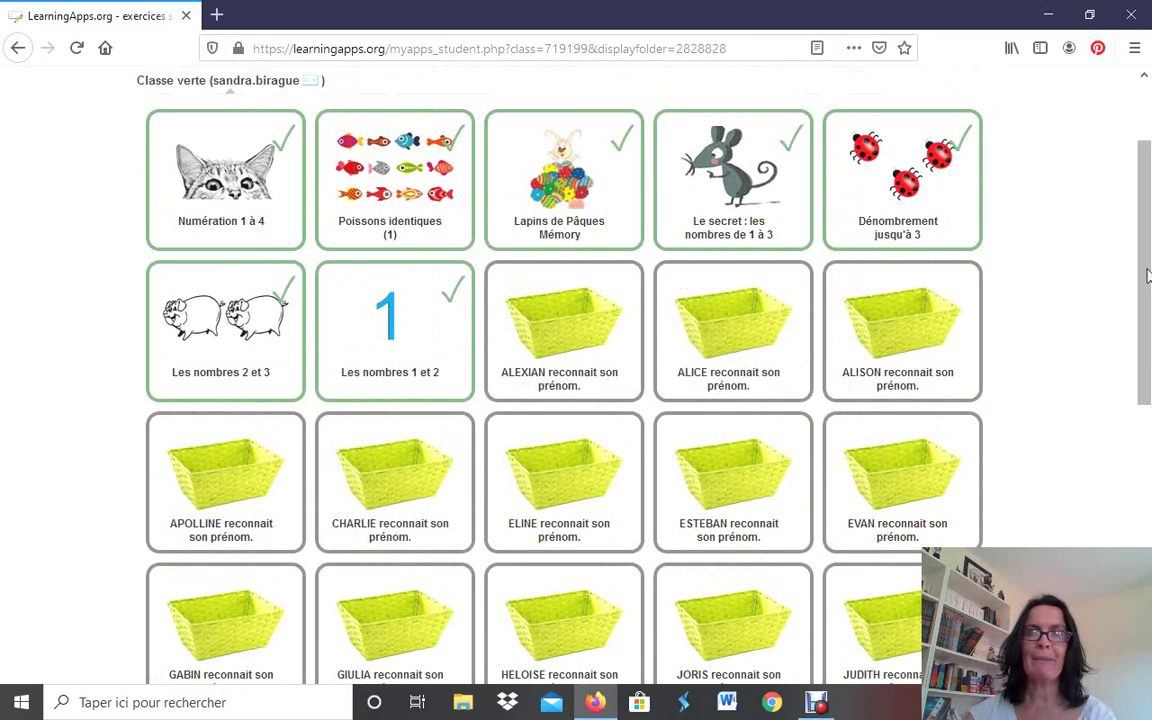
pyautogui.scroll(2, 1134, 220)
pyautogui.scroll(-1, 1134, 246)
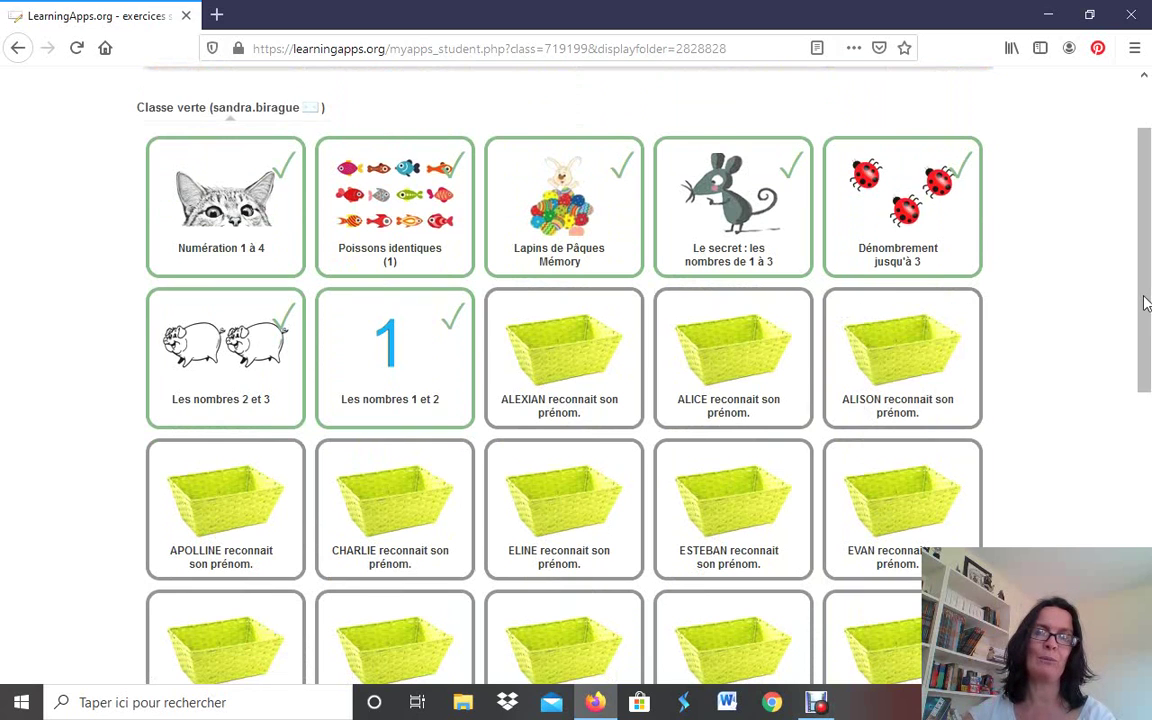
pyautogui.moveTo(1147, 303); pyautogui.dragTo(1150, 260)
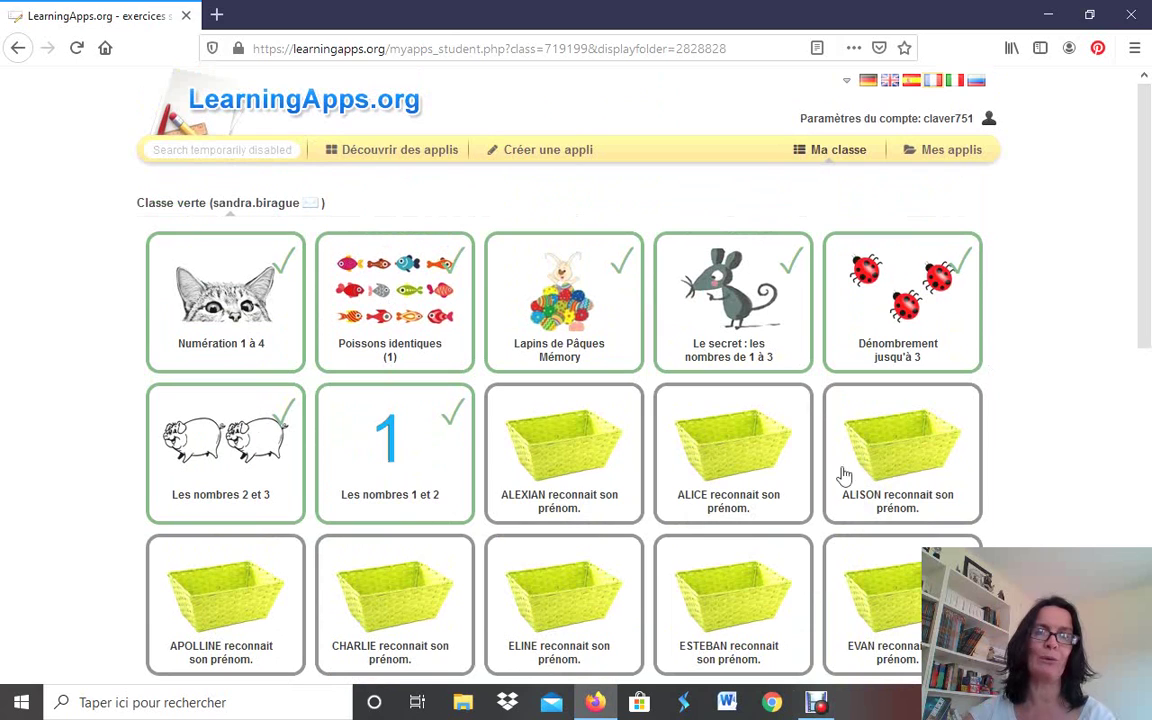
# Start the first name-recognition exercise and sort the cards: the pupil's own first name into the green basket, other names into the red one
pyautogui.click(575, 460)
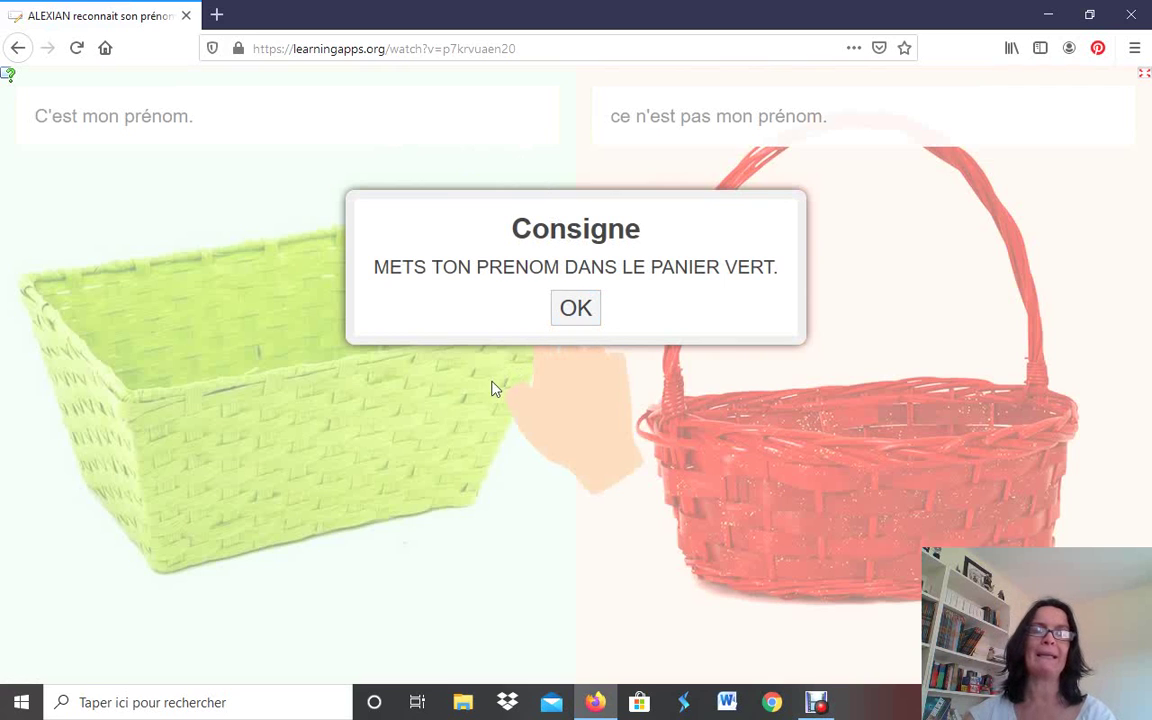
pyautogui.click(586, 316)
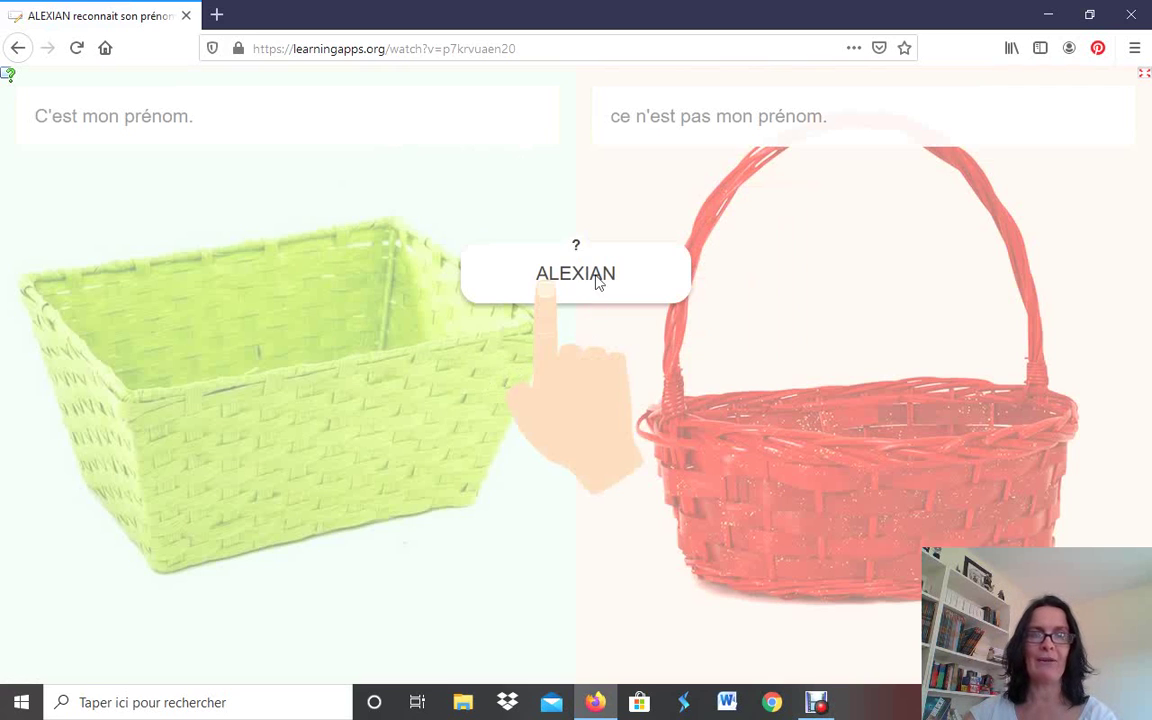
pyautogui.moveTo(627, 291); pyautogui.dragTo(373, 338)
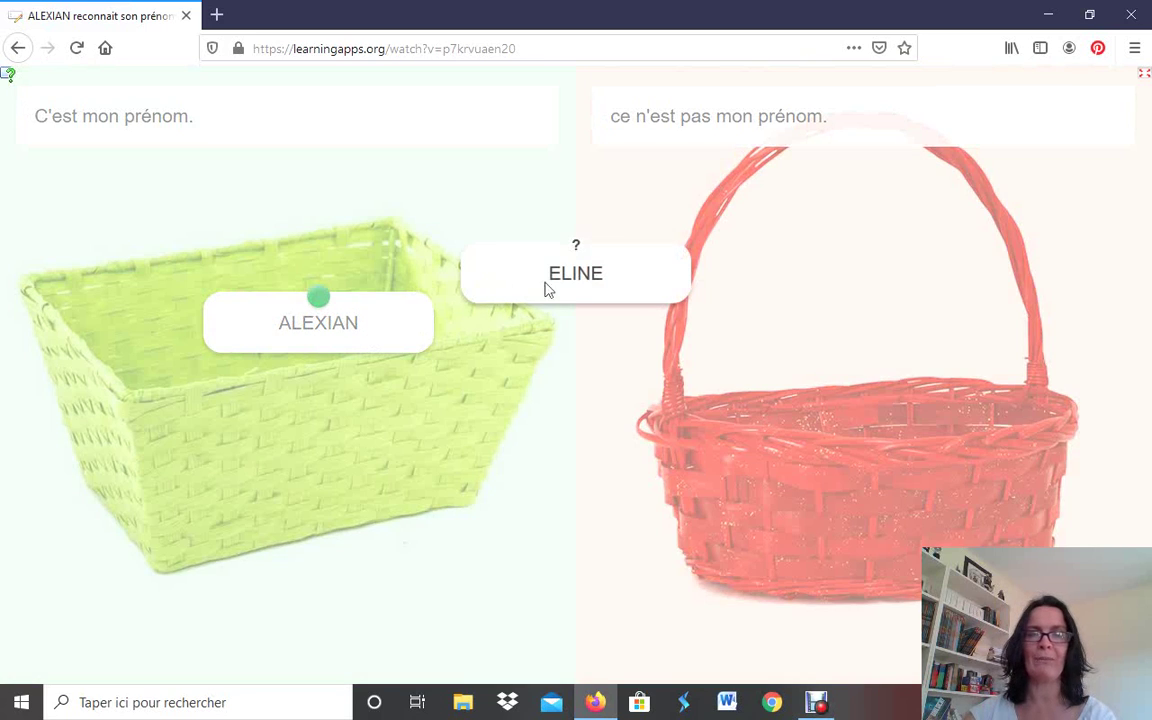
pyautogui.moveTo(580, 288); pyautogui.dragTo(866, 452)
pyautogui.moveTo(566, 291); pyautogui.dragTo(352, 350)
pyautogui.moveTo(592, 287); pyautogui.dragTo(365, 363)
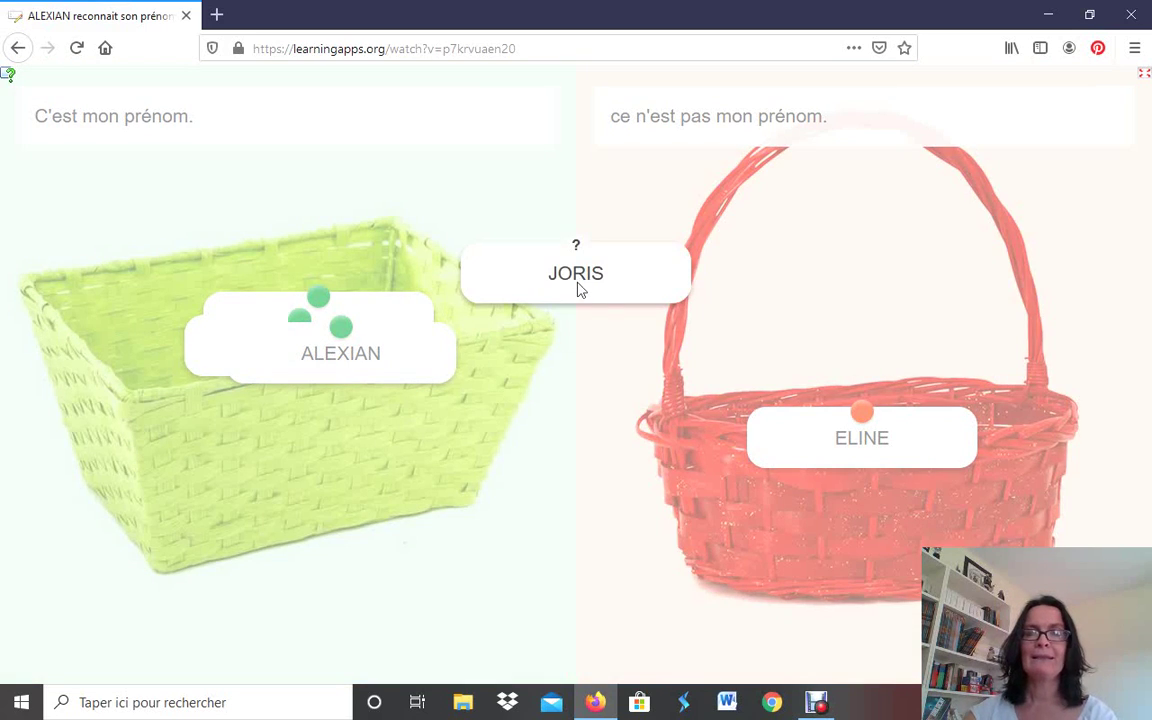
pyautogui.moveTo(578, 289); pyautogui.dragTo(881, 462)
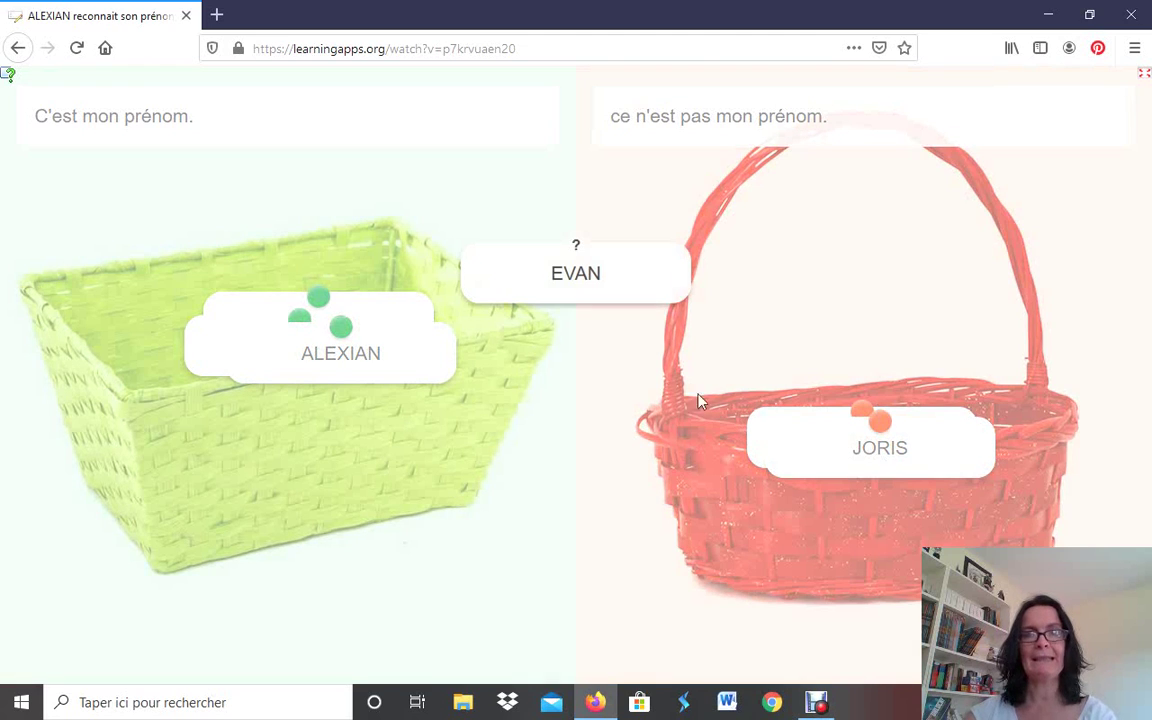
pyautogui.moveTo(599, 283); pyautogui.dragTo(895, 468)
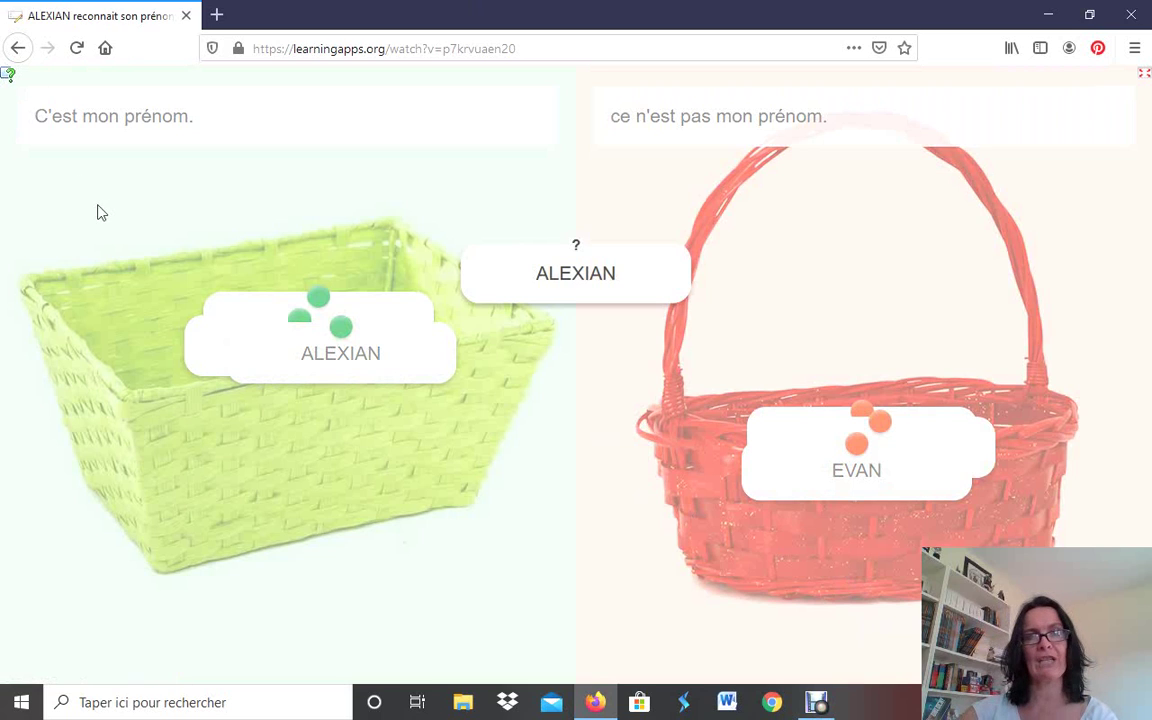
# Return to the class's exercise list and start the "Numération 1 à 4" puzzle, accepting its instructions
pyautogui.click(19, 54)
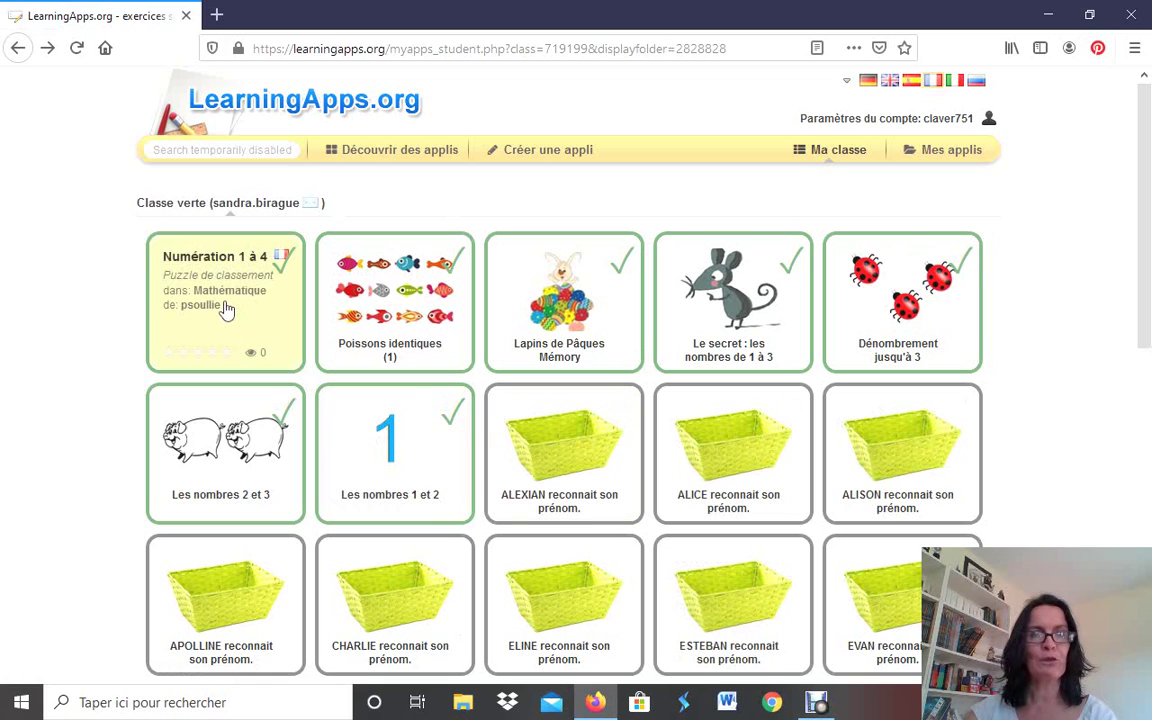
pyautogui.click(227, 311)
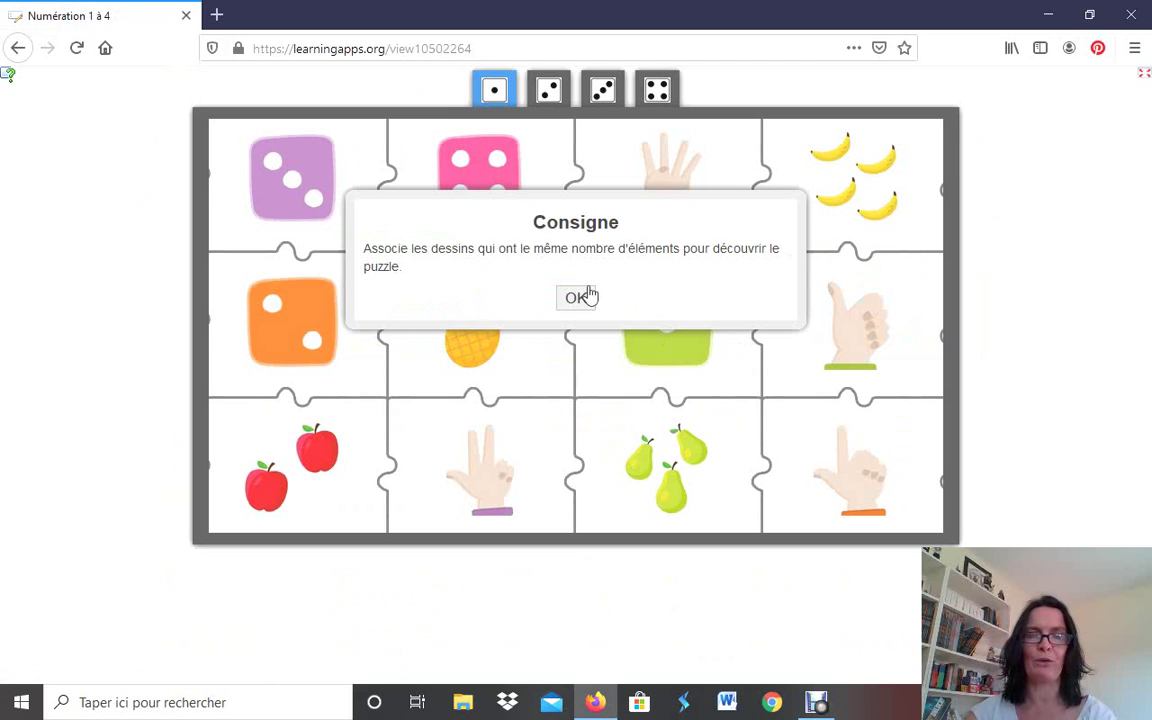
pyautogui.click(576, 303)
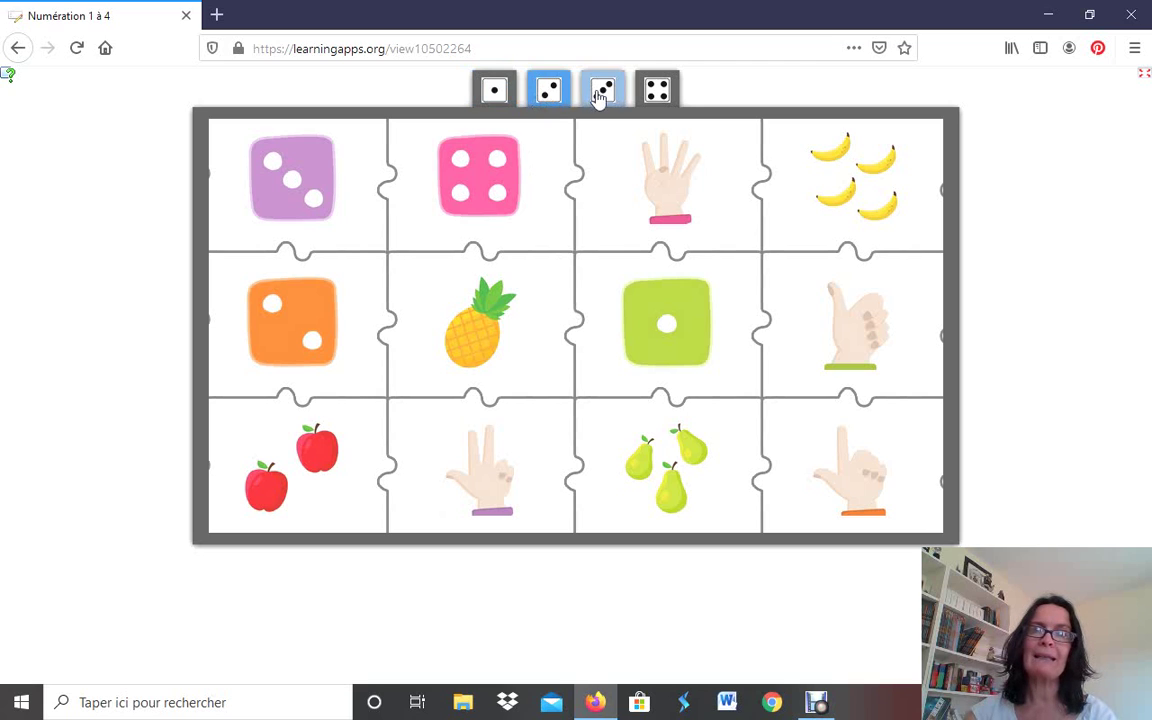
# Assign the green one-dot die, the raised thumb and the pineapple to the one-dot category of the puzzle
pyautogui.click(504, 100)
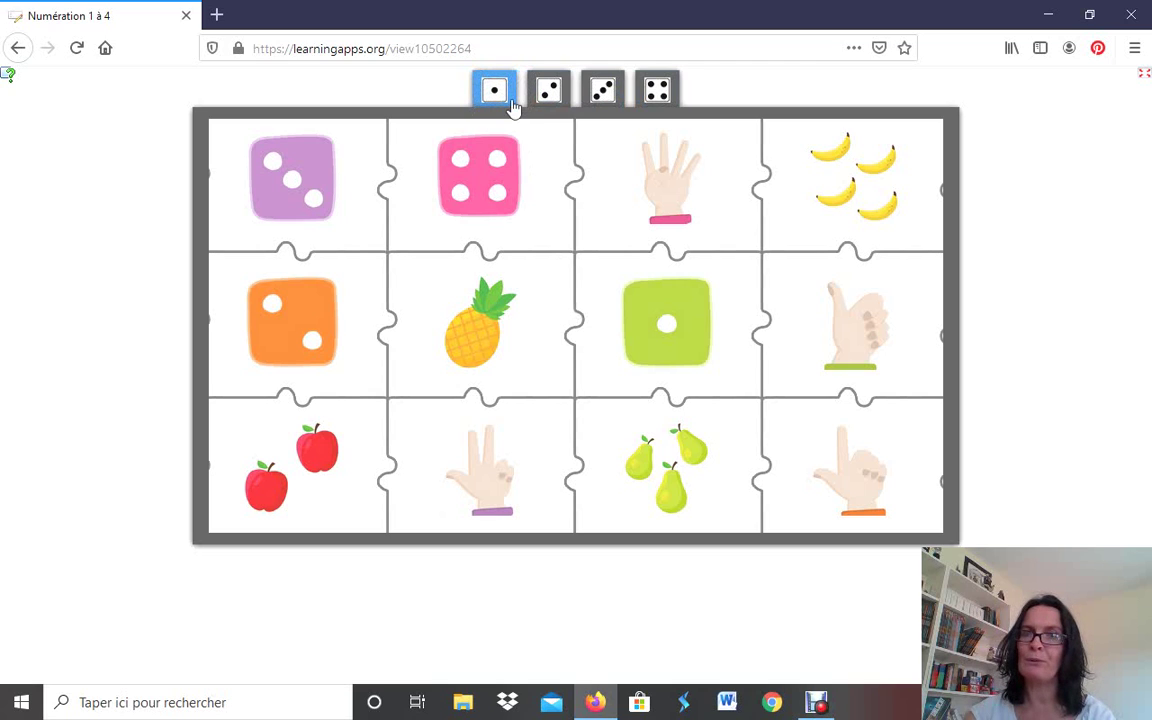
pyautogui.click(664, 330)
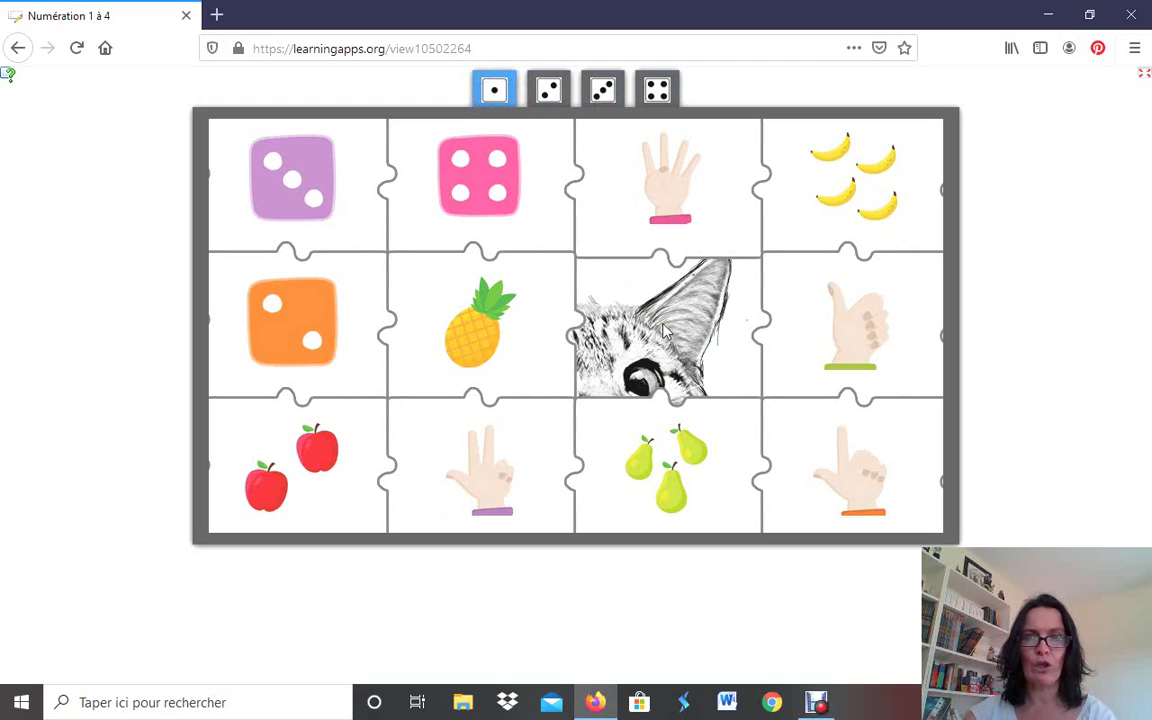
pyautogui.click(855, 328)
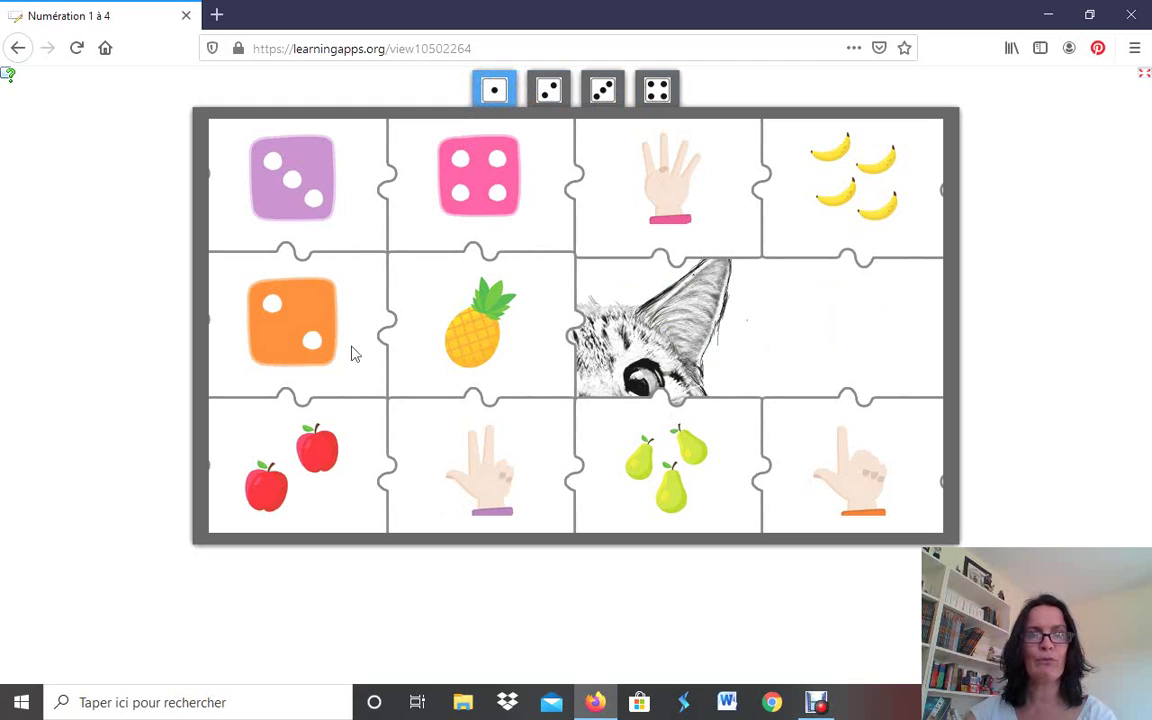
pyautogui.click(508, 315)
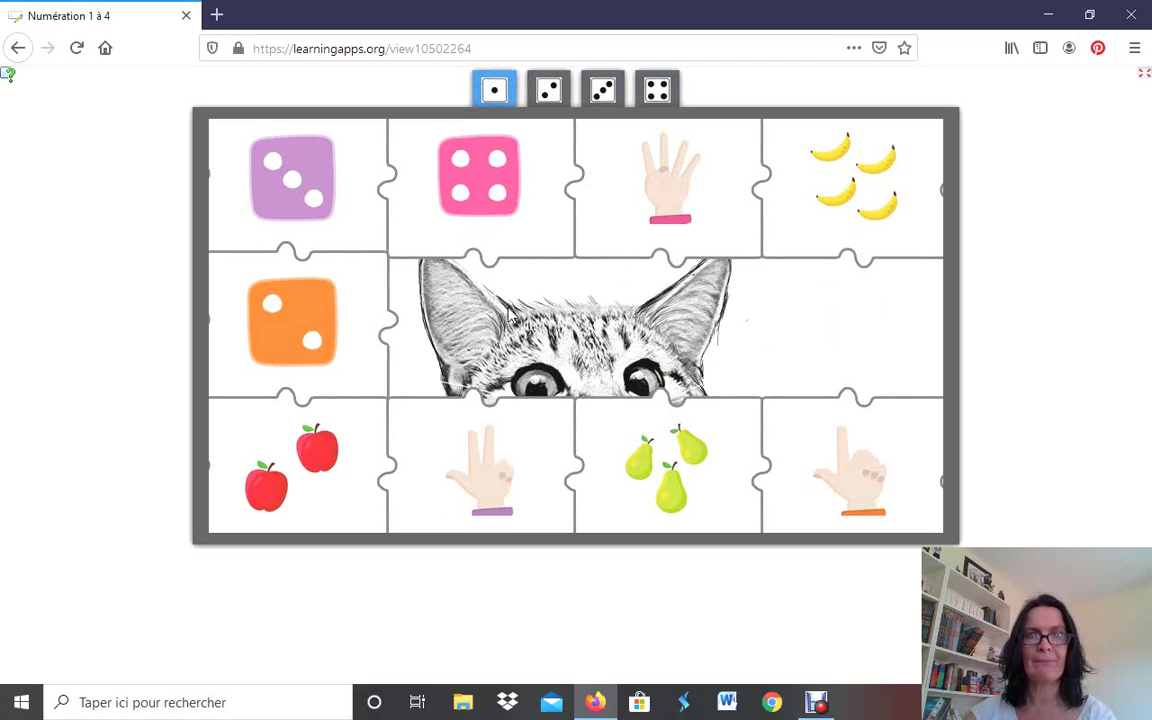
# Assign the orange two-dot die, the two apples and the two-finger hand to the two-dot category
pyautogui.click(549, 100)
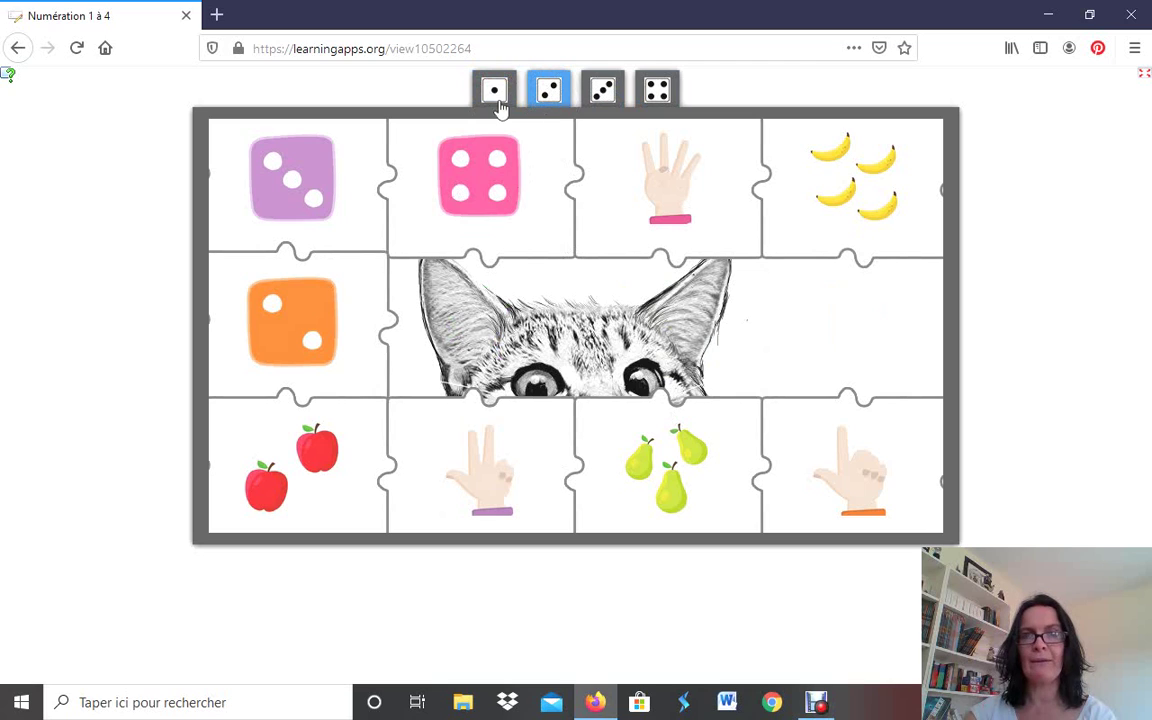
pyautogui.click(311, 334)
pyautogui.click(301, 468)
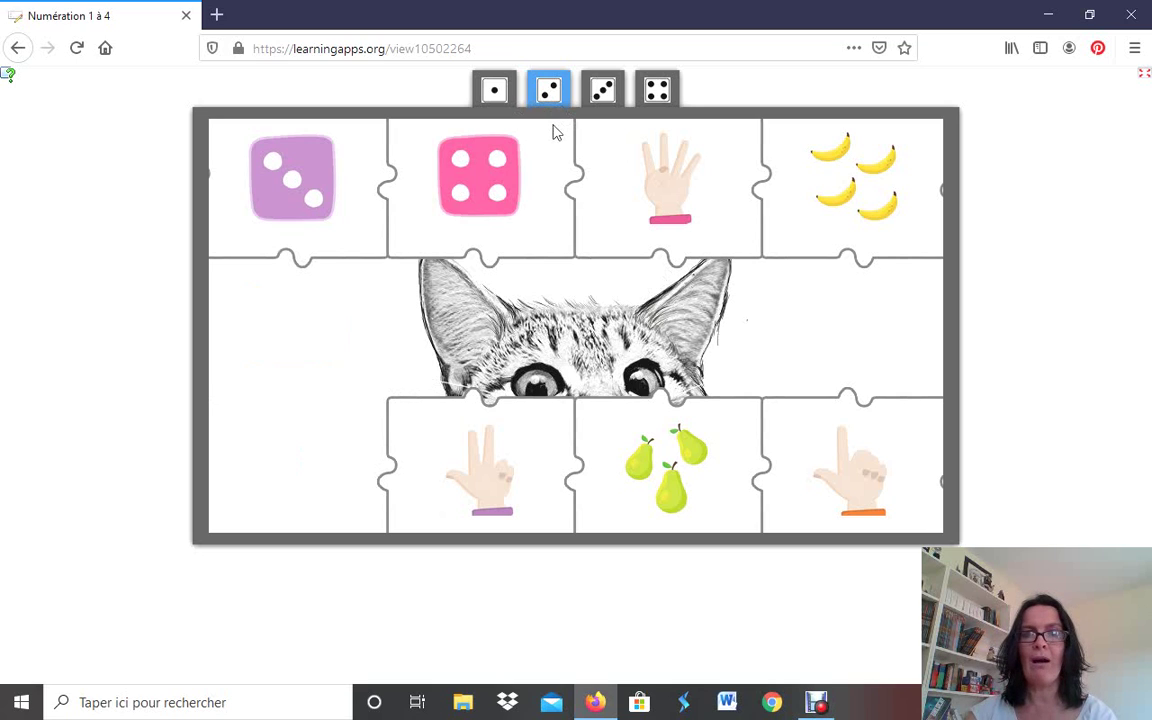
pyautogui.click(856, 452)
# Assign the three pears, the purple three-dot die and the three-finger hand to the three-dot category, also trying the four-finger hand there
pyautogui.click(602, 91)
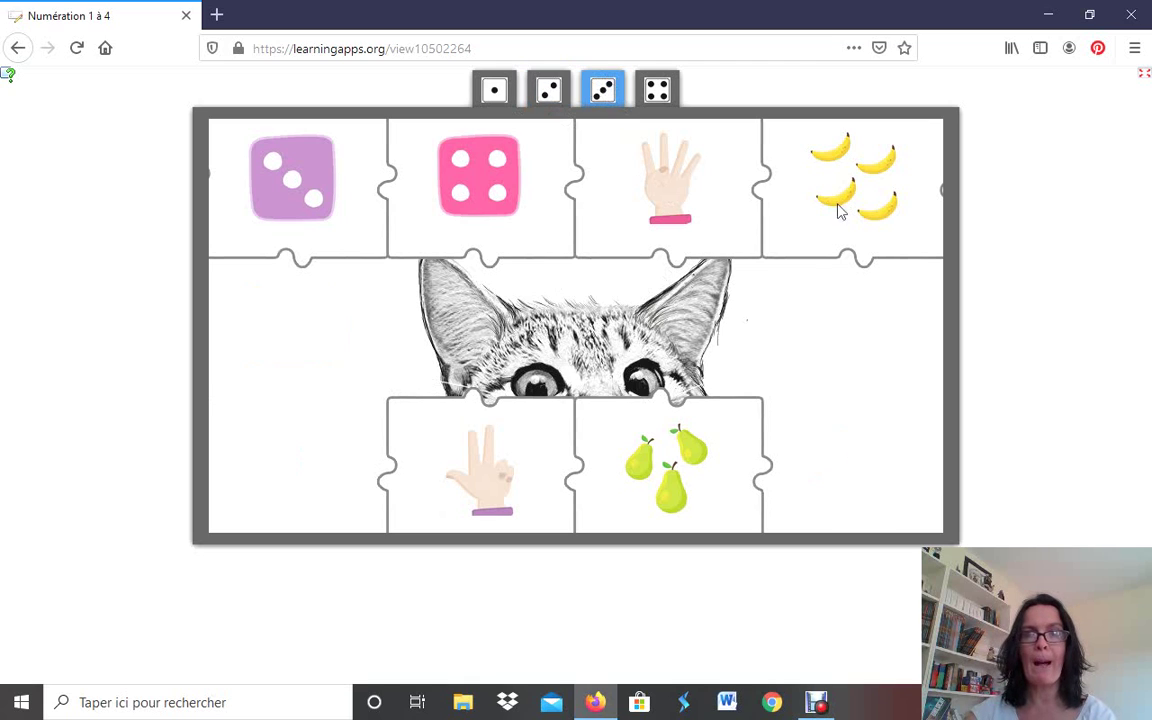
pyautogui.click(670, 438)
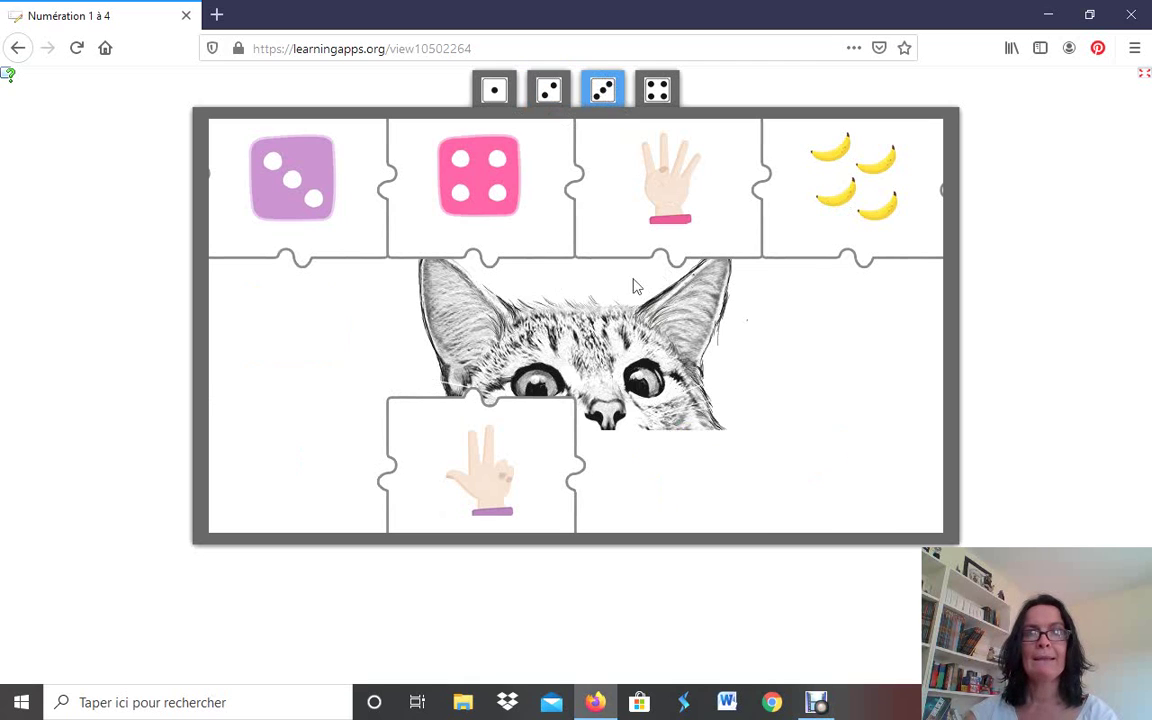
pyautogui.click(653, 218)
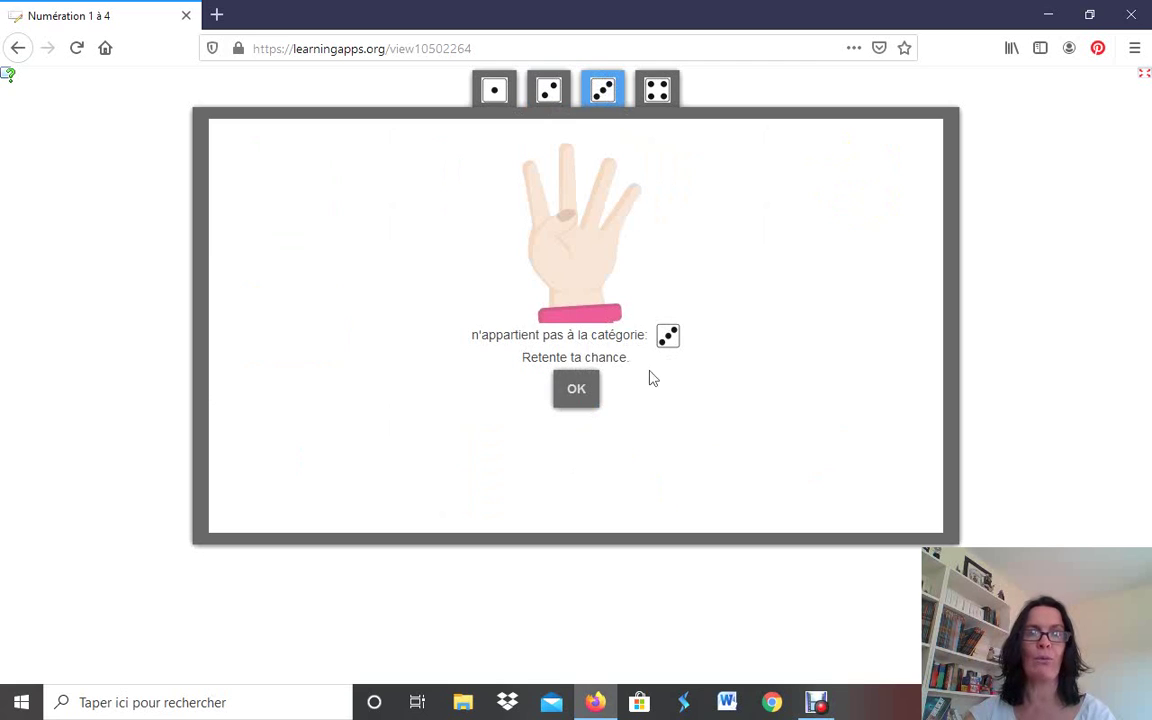
pyautogui.click(575, 395)
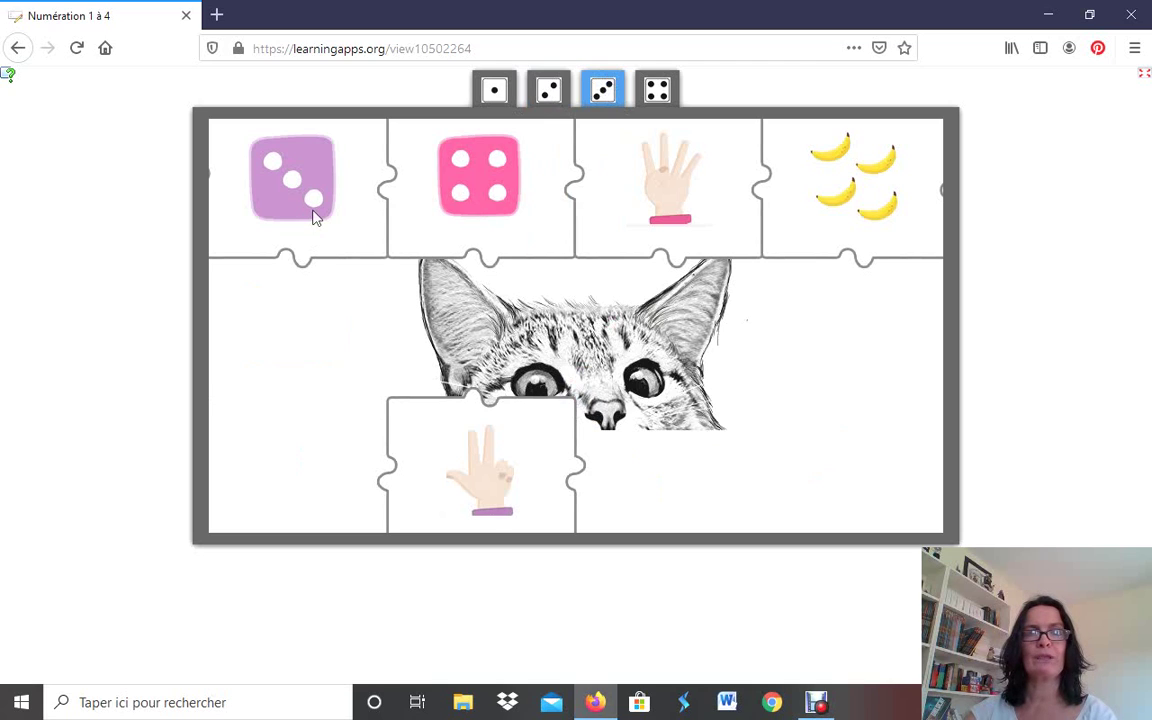
pyautogui.click(313, 217)
pyautogui.click(463, 489)
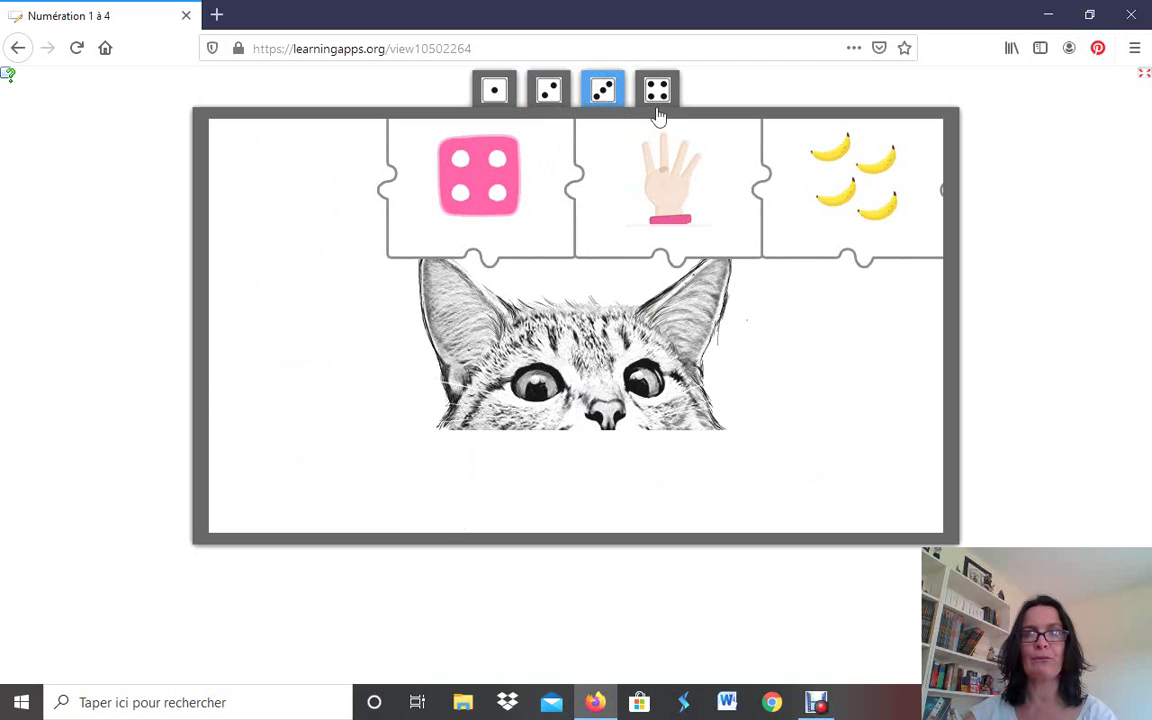
# Assign the pink four-dot die, the four-finger hand and the four bananas to the four-dot category, then return to the class's exercise list
pyautogui.click(657, 105)
pyautogui.click(509, 203)
pyautogui.click(681, 193)
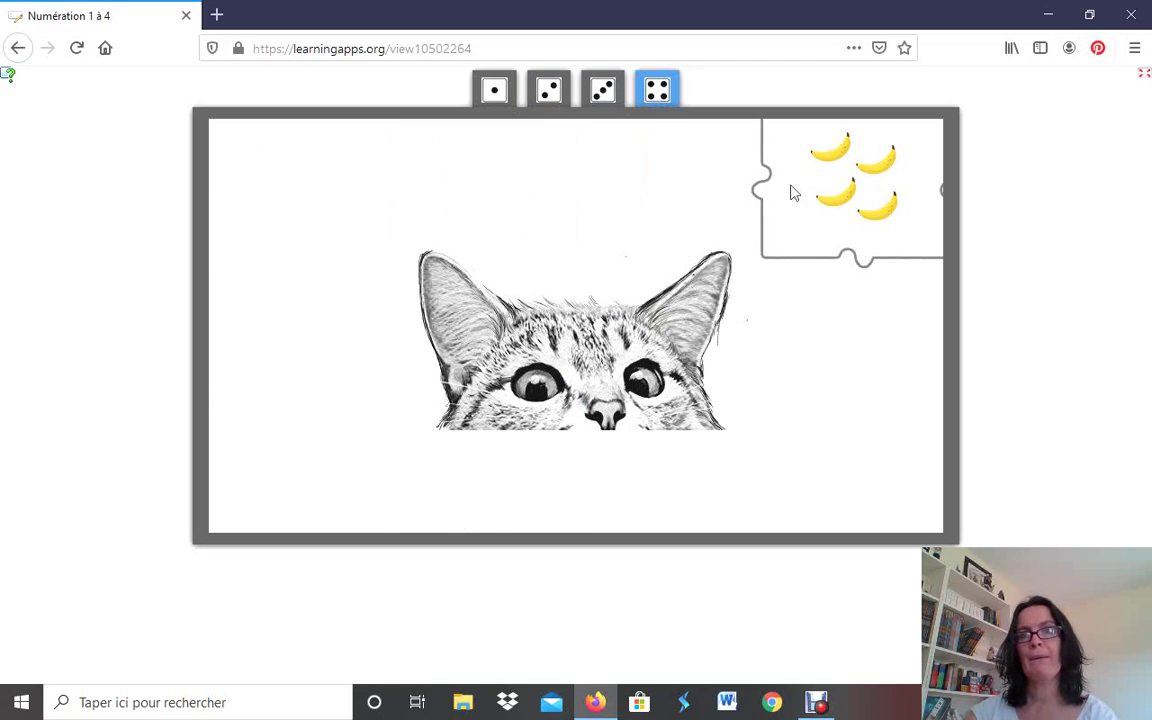
pyautogui.click(843, 188)
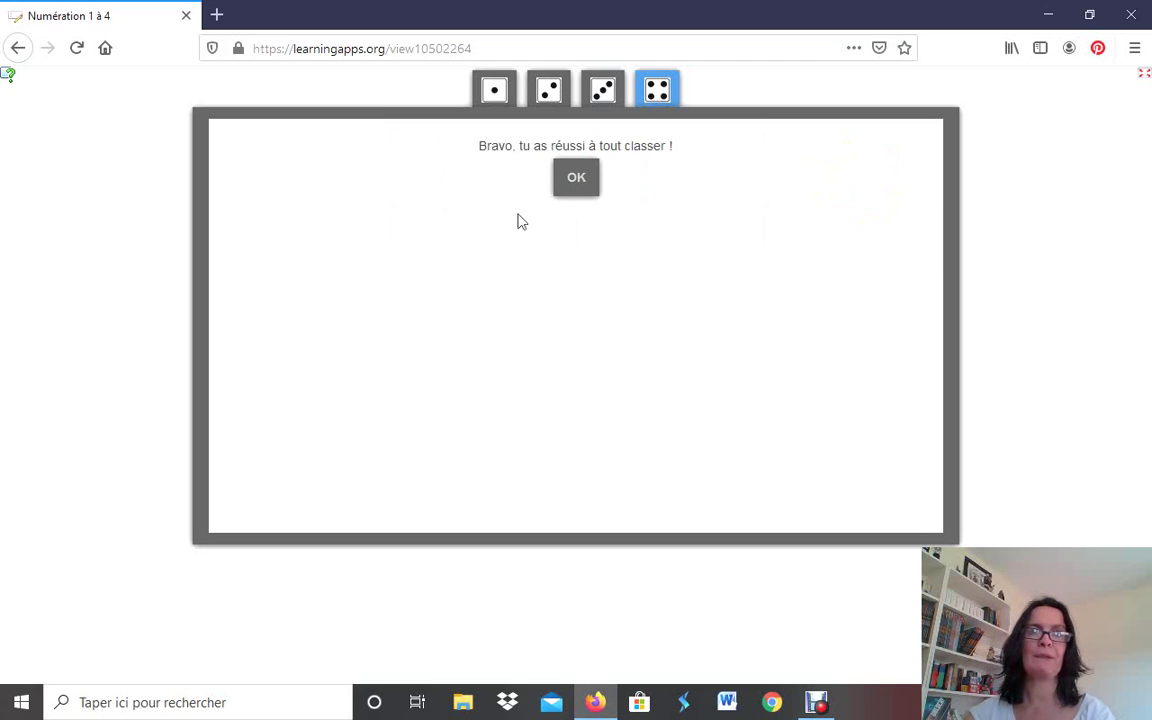
pyautogui.click(577, 180)
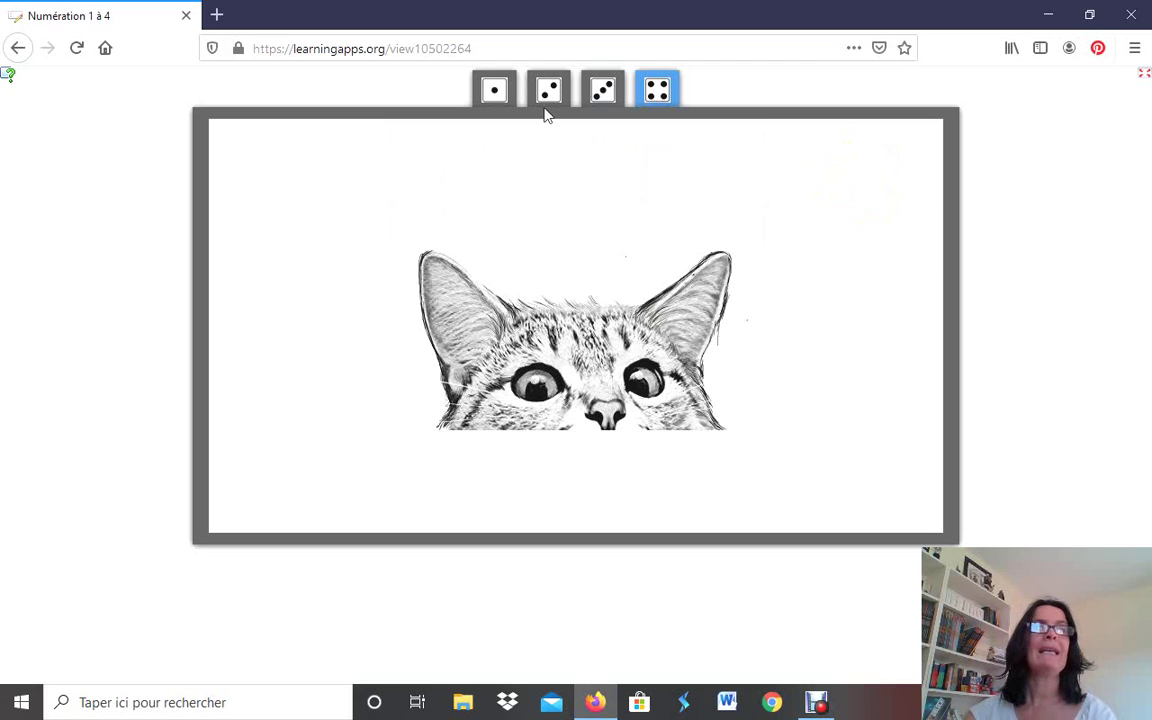
pyautogui.click(18, 50)
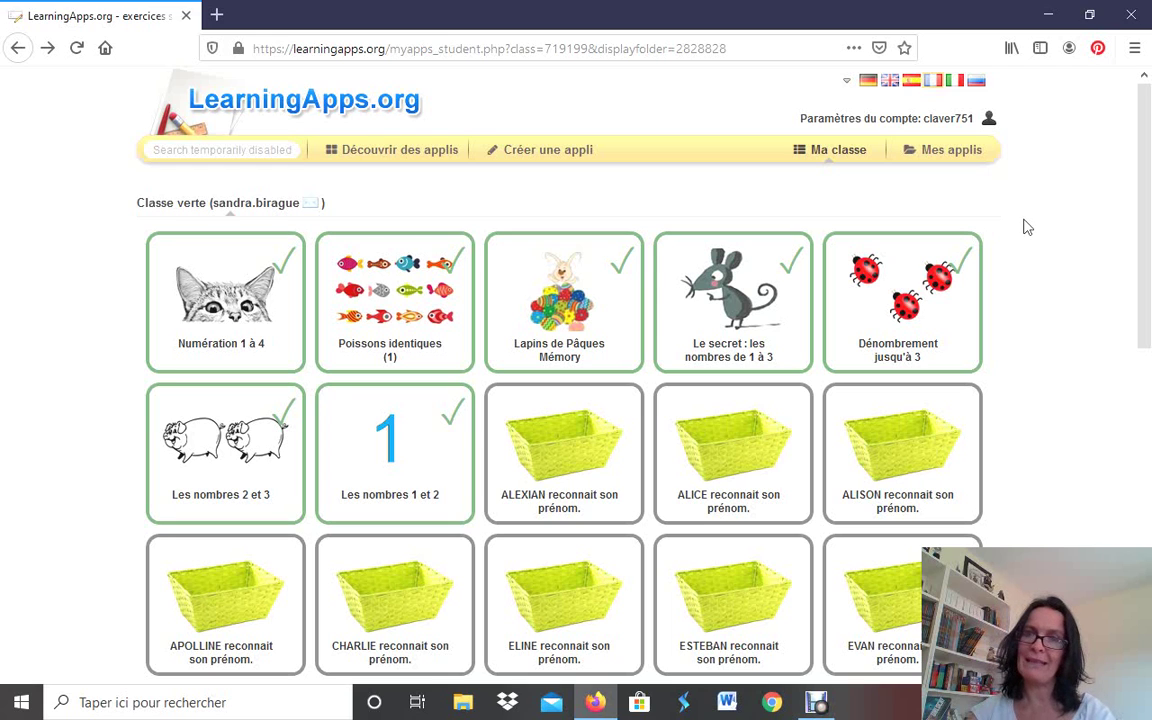
pyautogui.click(817, 705)
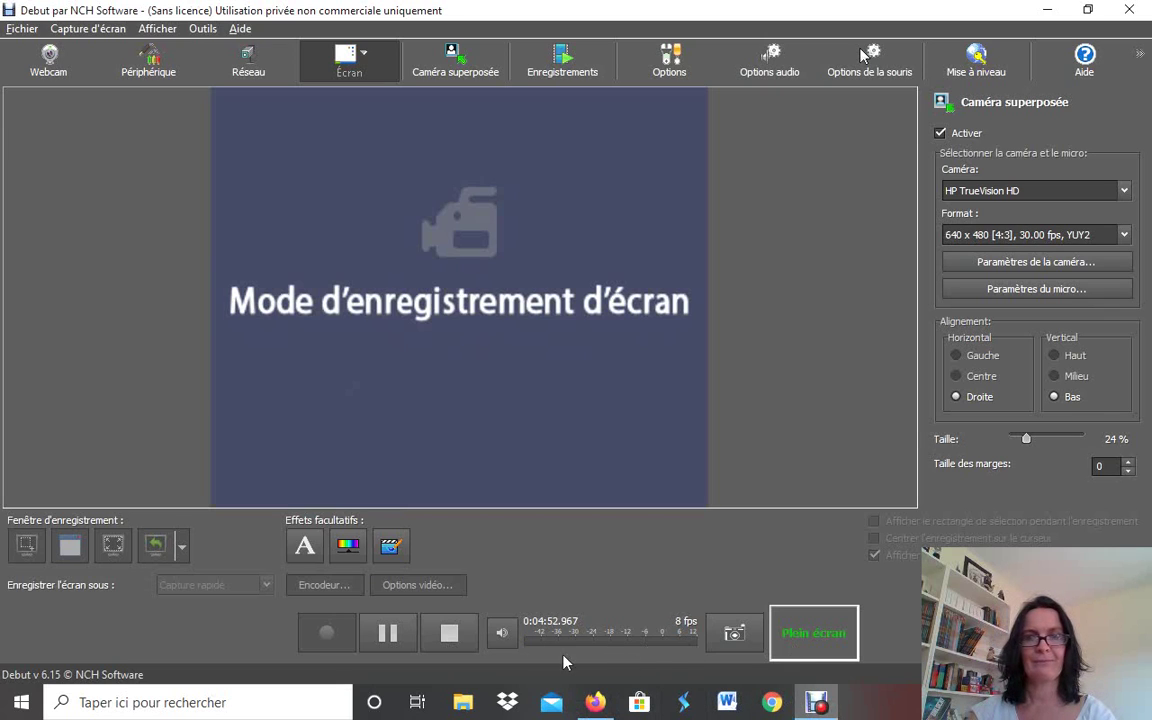